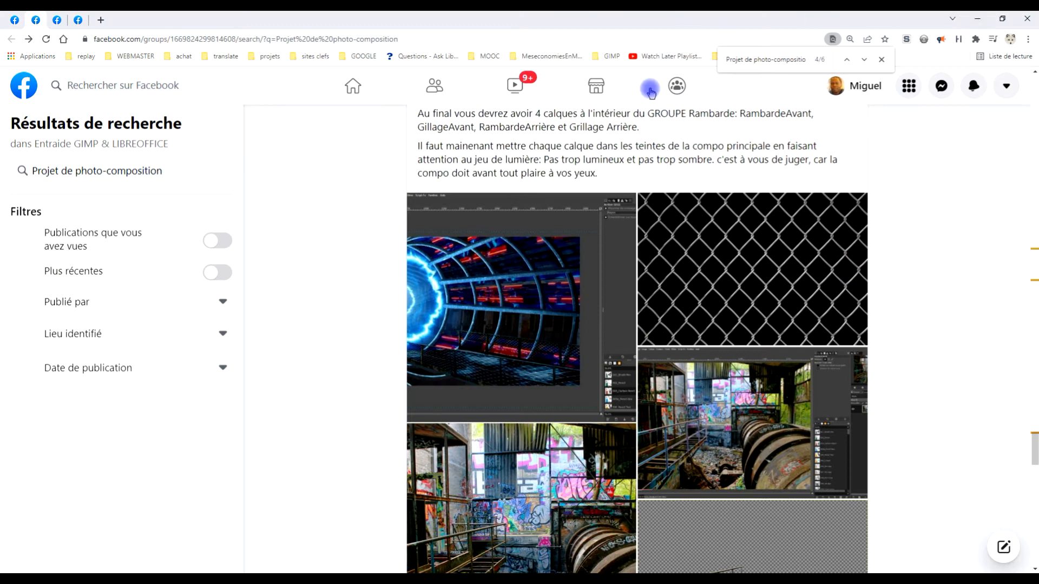
# Review the ETAPE VIII instructions in the group's project post and open the picture of the finished composition.
pyautogui.scroll(6, 657, 195)
pyautogui.scroll(-3, 642, 215)
pyautogui.scroll(3, 642, 215)
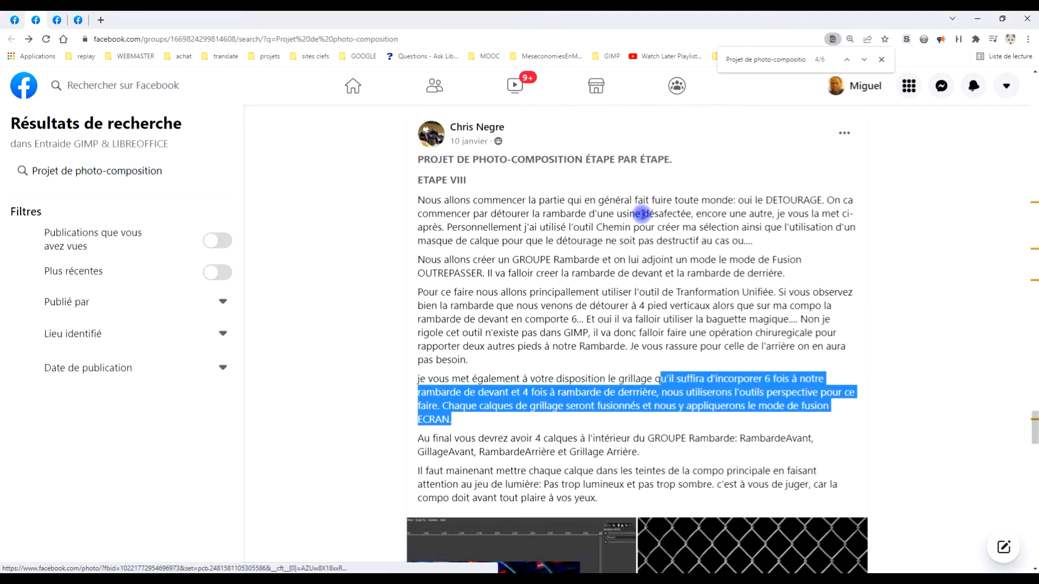
pyautogui.click(558, 191)
pyautogui.scroll(-1, 616, 260)
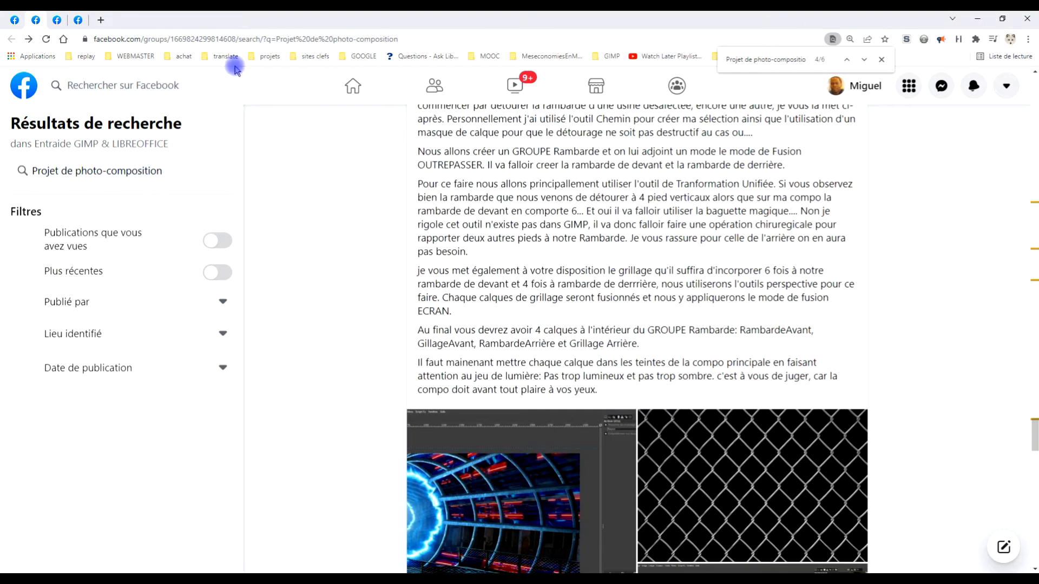
pyautogui.click(78, 20)
pyautogui.click(604, 338)
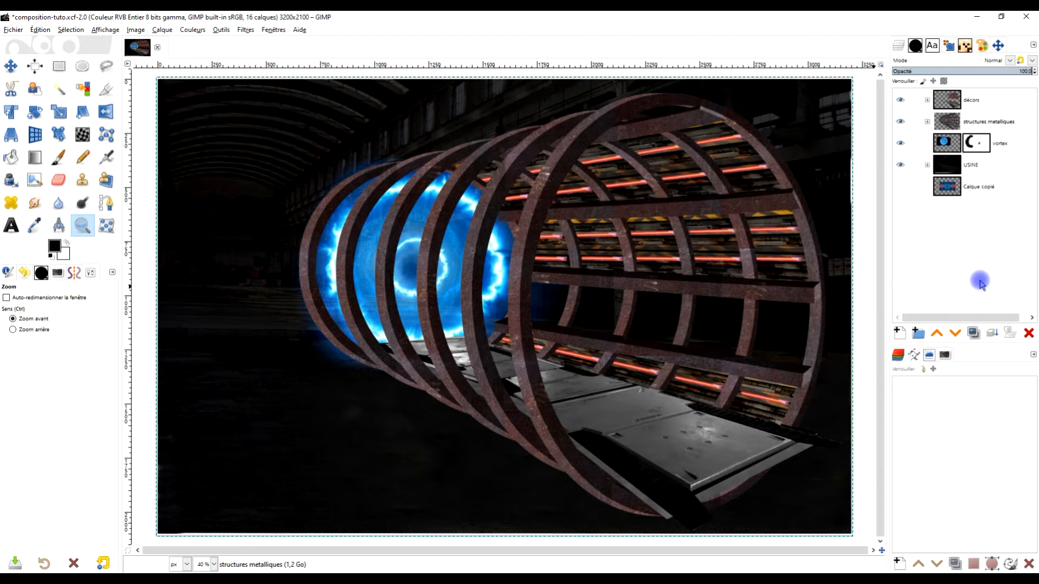
# Check the installed GIMP version in the program's About information.
pyautogui.click(986, 190)
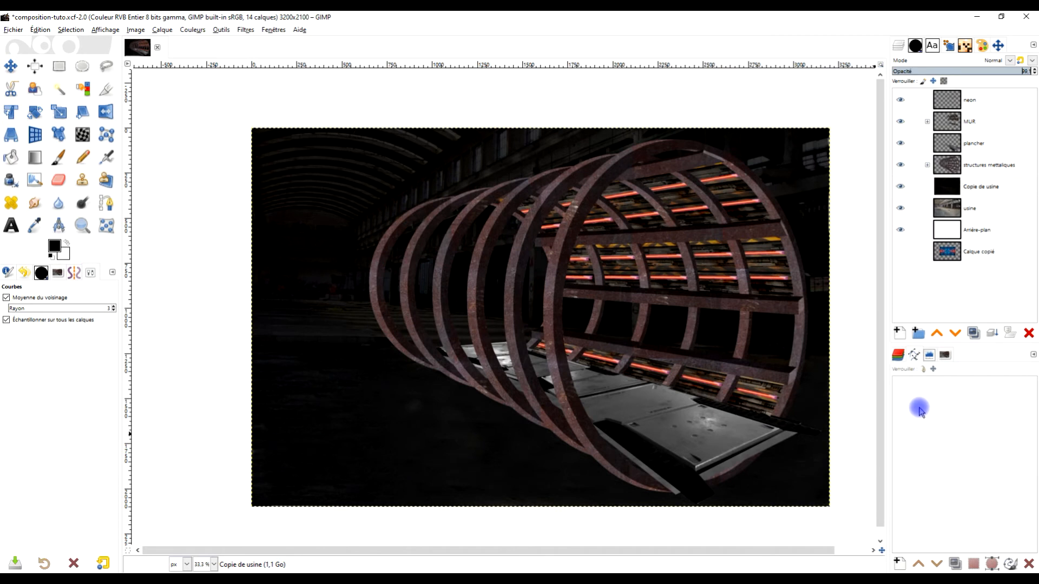
pyautogui.click(299, 29)
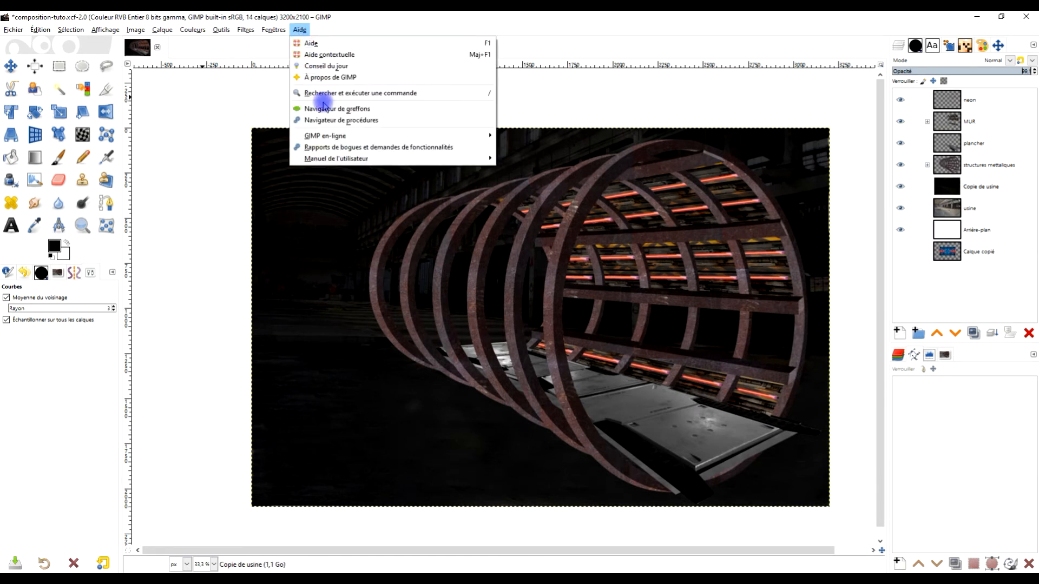
pyautogui.click(335, 76)
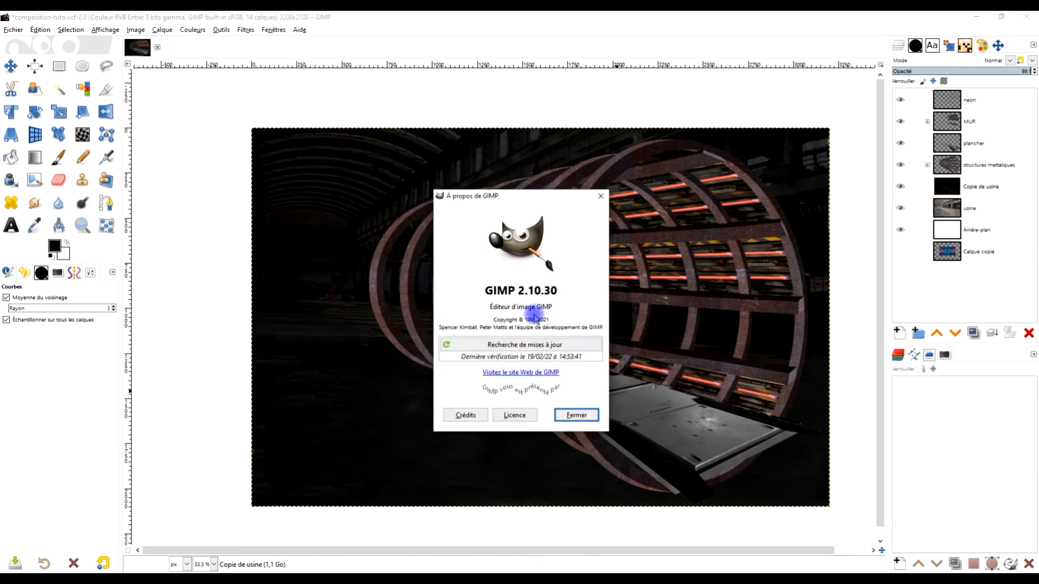
pyautogui.click(577, 415)
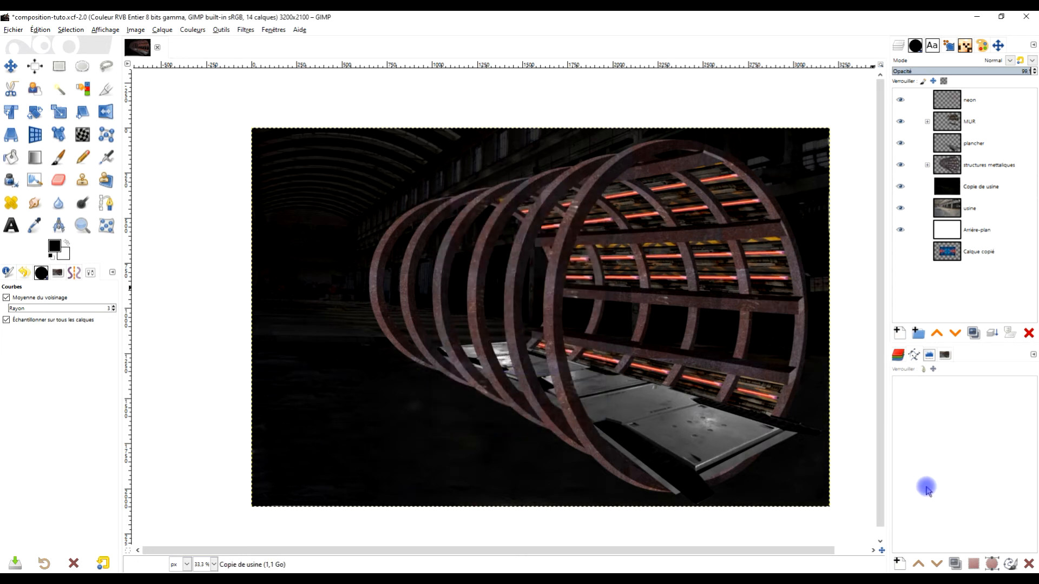
# Switch to the browser, close the enlarged composition photo and find the blue vortex picture in the ETAPE VII post.
pyautogui.click(978, 18)
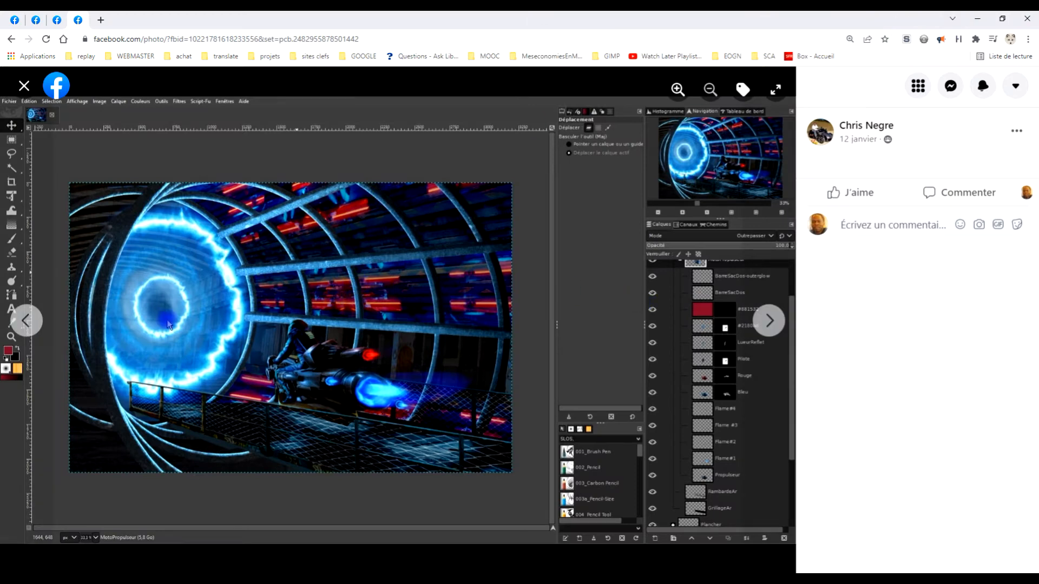
pyautogui.click(24, 86)
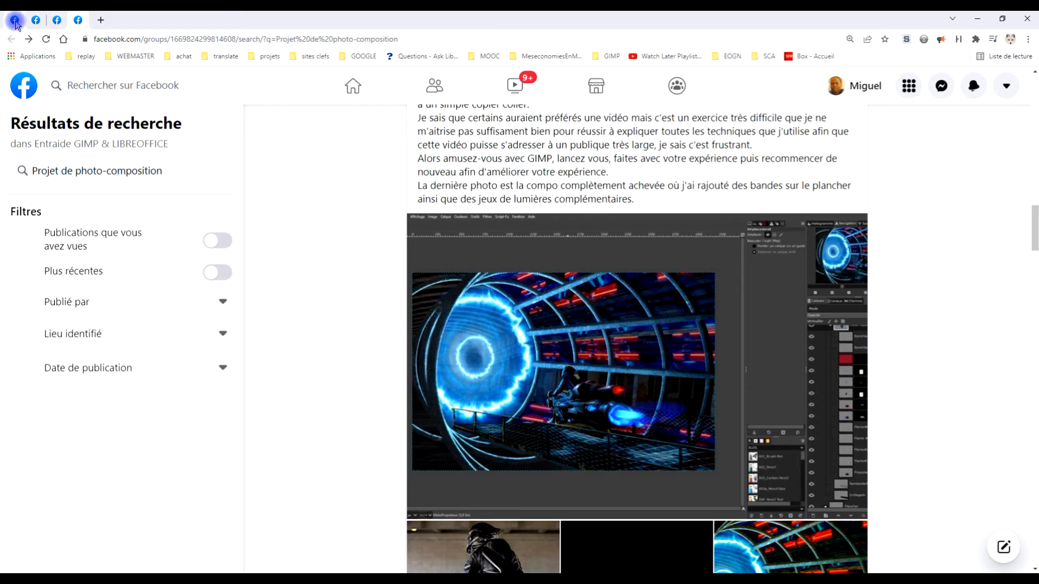
pyautogui.scroll(-10, 524, 246)
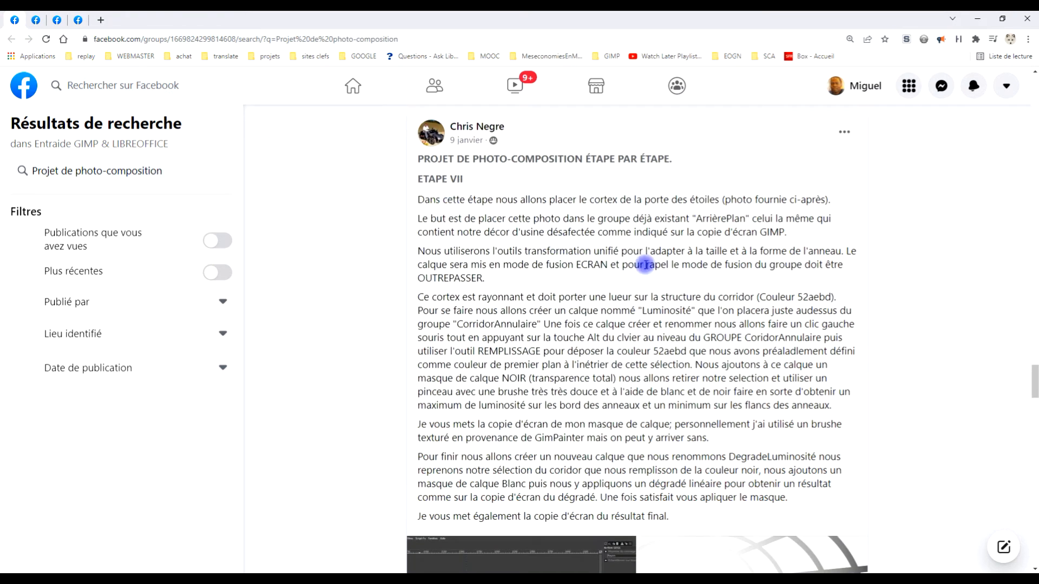
pyautogui.scroll(-12, 720, 299)
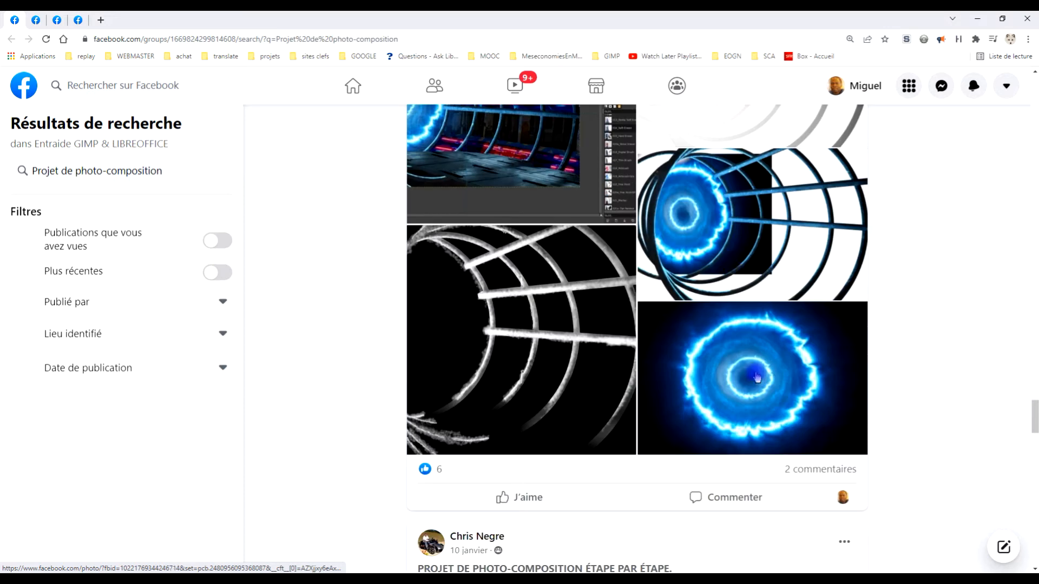
pyautogui.scroll(3, 768, 352)
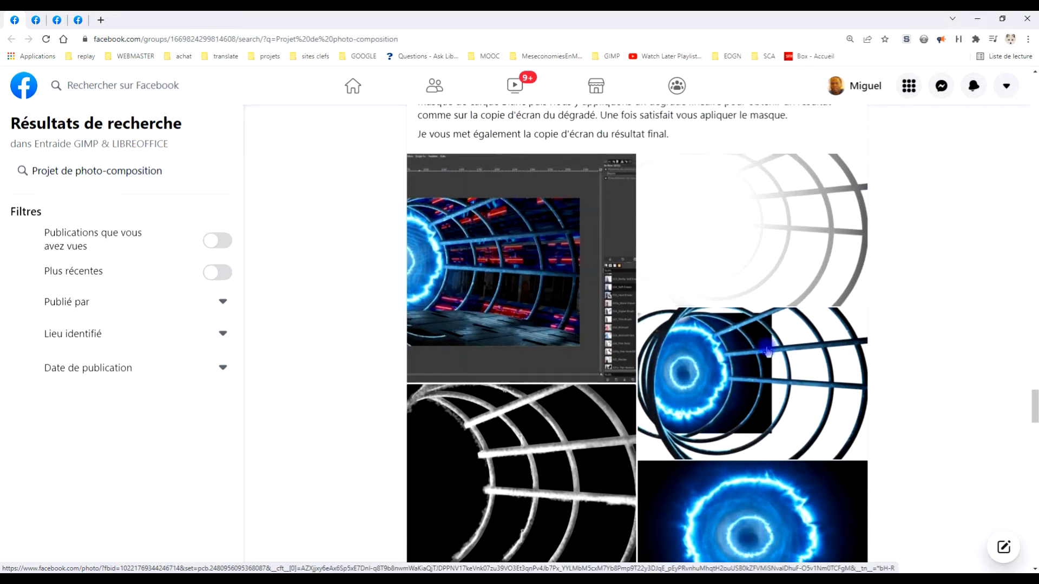
pyautogui.scroll(-3, 768, 352)
# Enlarge the blue vortex picture, copy the image and return to the ETAPE VII post's pictures.
pyautogui.click(762, 335)
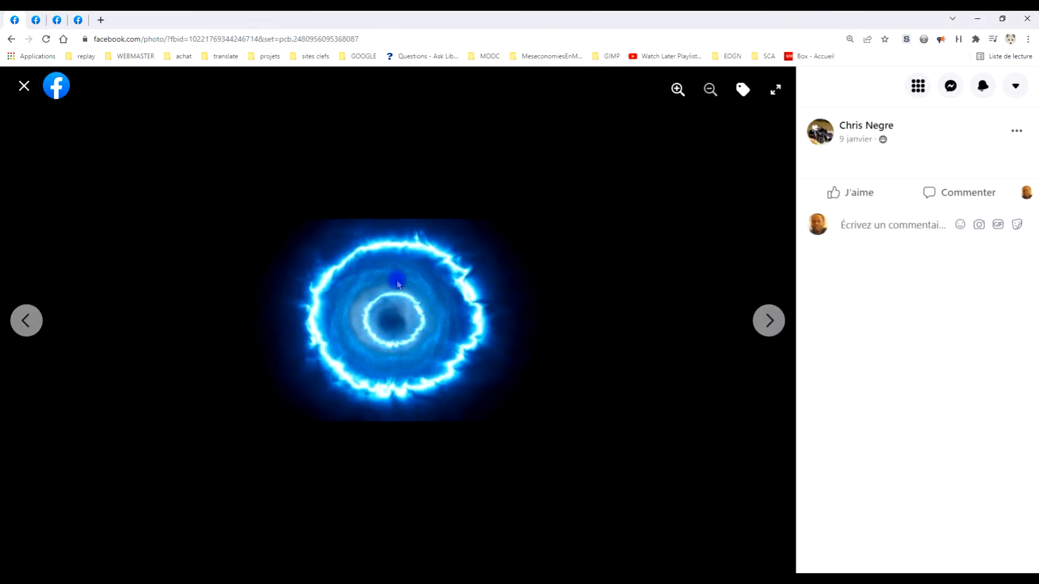
pyautogui.rightClick(397, 282)
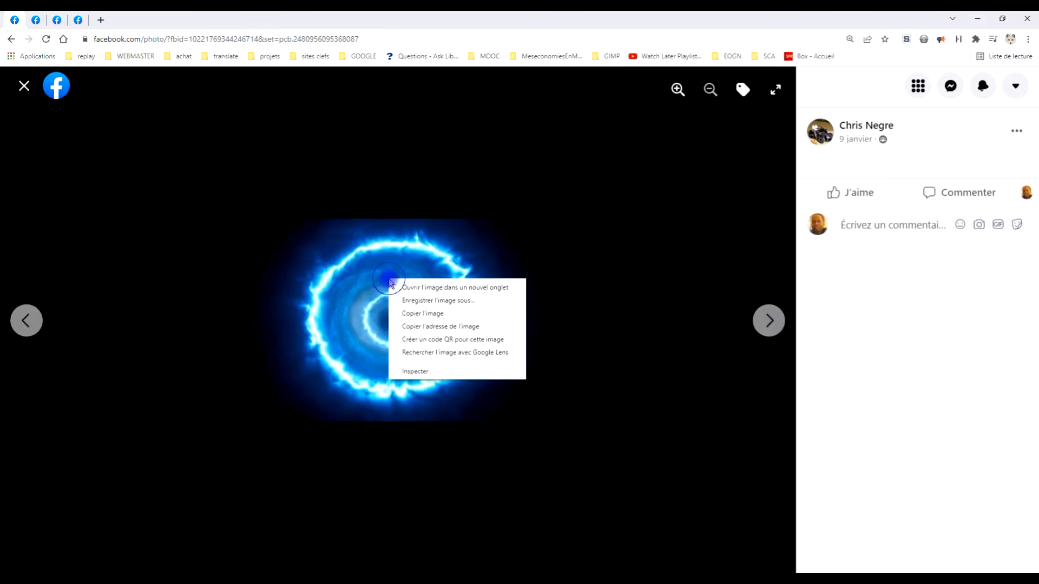
pyautogui.click(434, 314)
pyautogui.click(26, 85)
pyautogui.scroll(3, 707, 304)
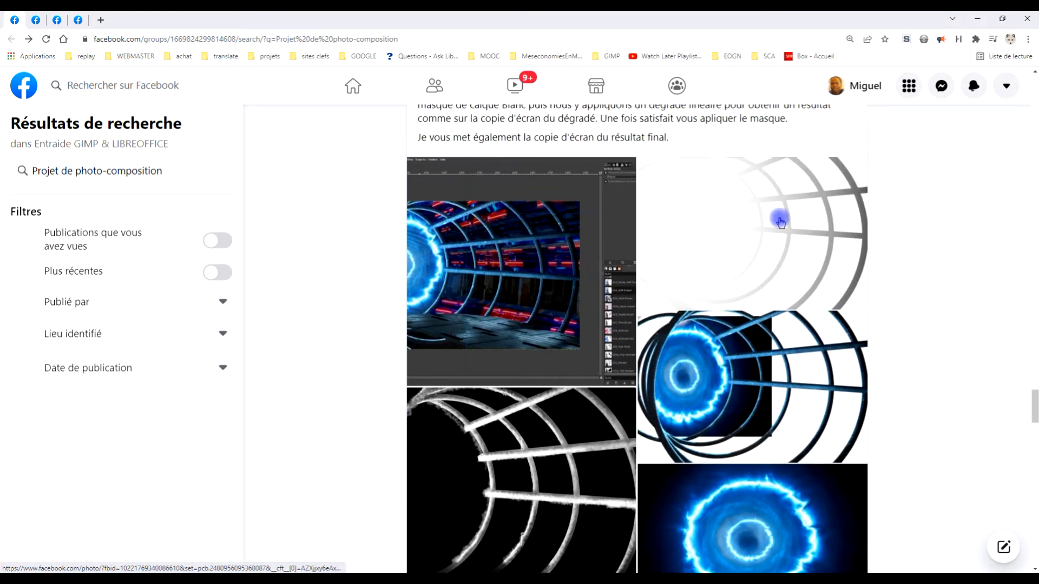
pyautogui.scroll(-2, 731, 337)
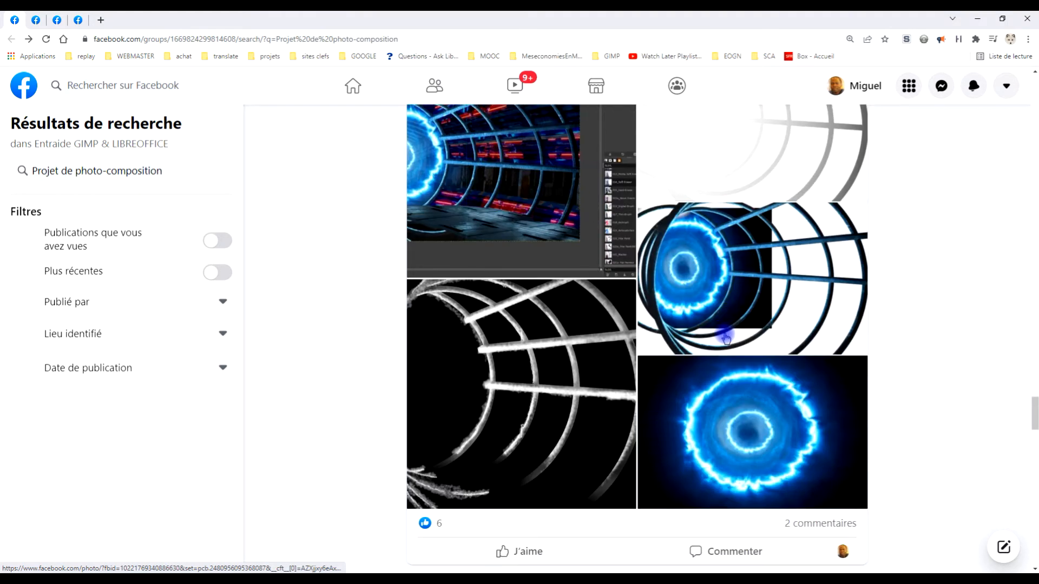
# Switch to GIMP and paste the copied vortex as a new layer directly above the "Copie de usine" layer.
pyautogui.hotkey('alt', 'Tab')
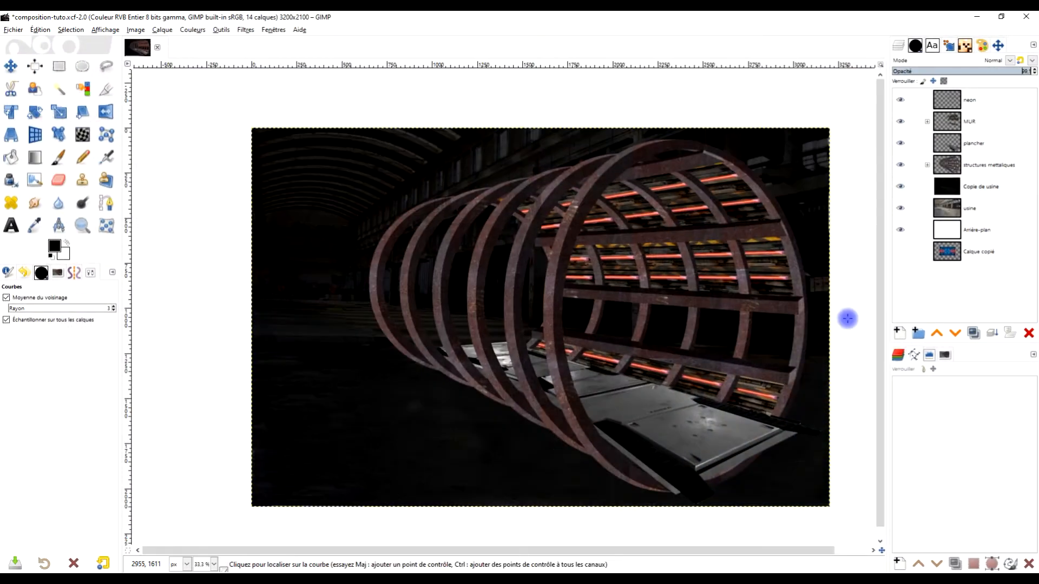
pyautogui.click(989, 185)
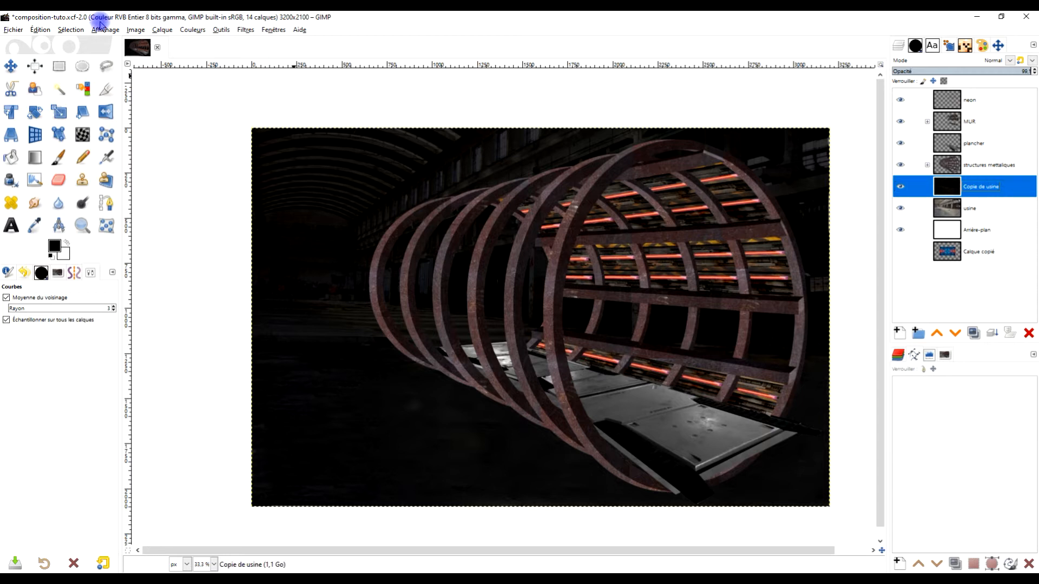
pyautogui.click(40, 30)
pyautogui.moveTo(147, 162)
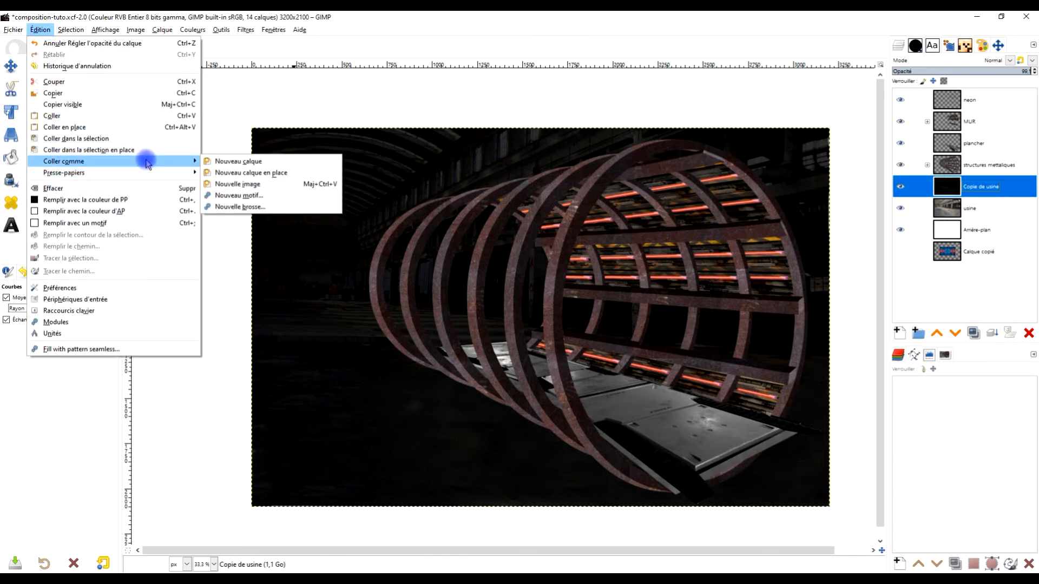
pyautogui.click(265, 162)
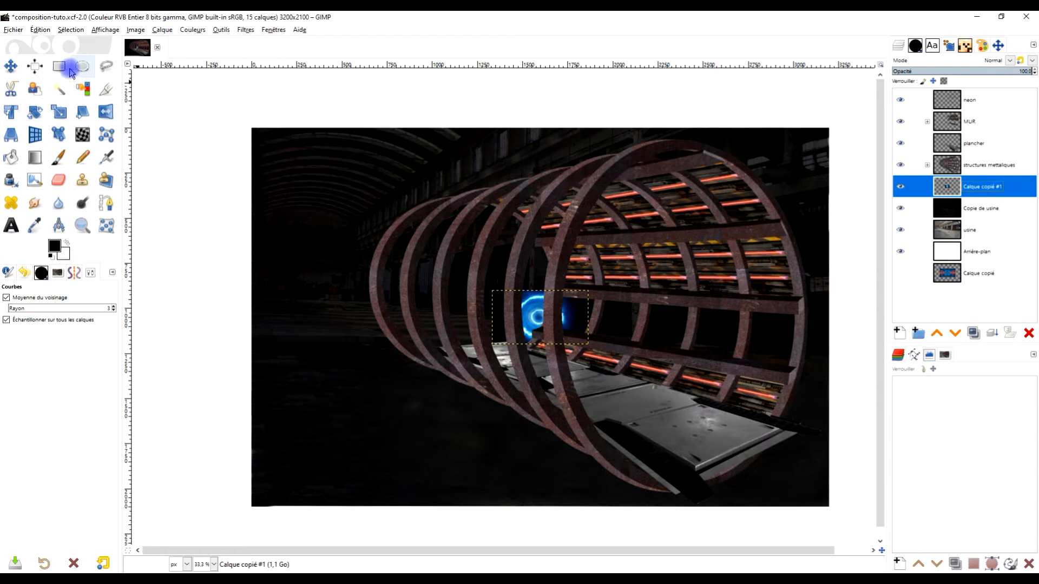
# Move the pasted vortex layer to the far end of the tunnel, behind the smallest metal rings.
pyautogui.click(21, 64)
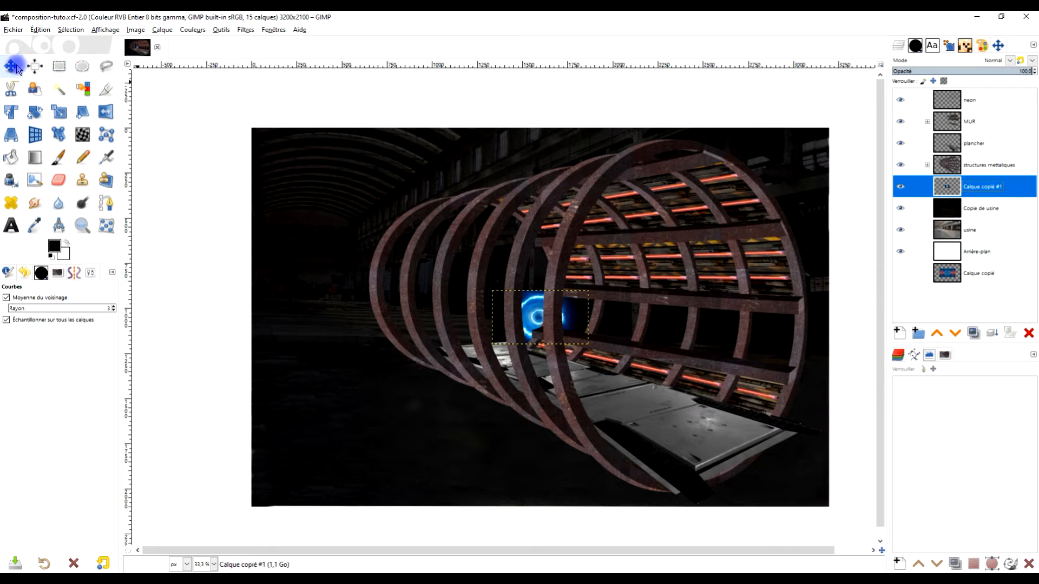
pyautogui.click(17, 69)
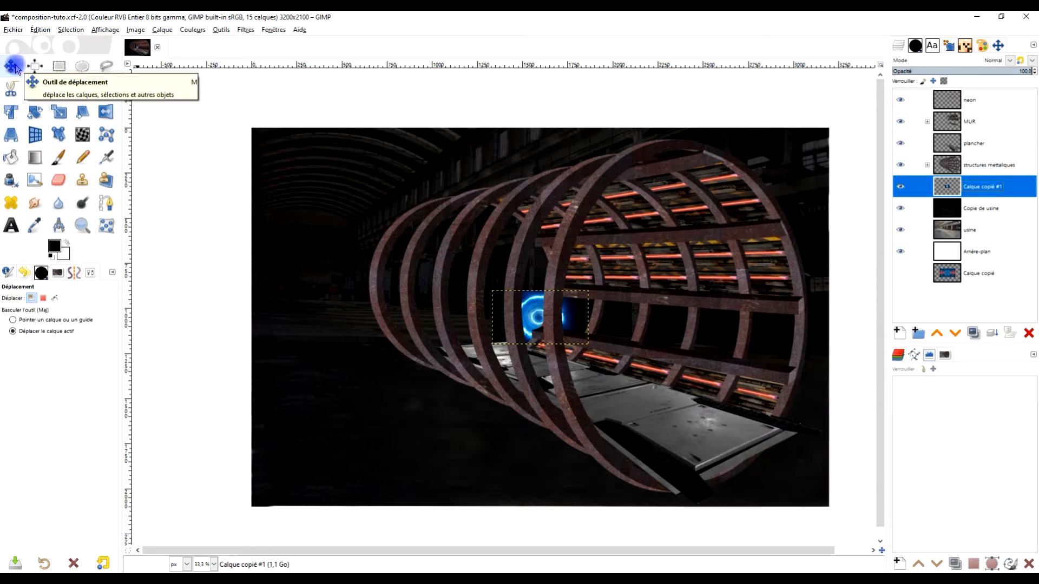
pyautogui.moveTo(539, 324); pyautogui.dragTo(411, 294)
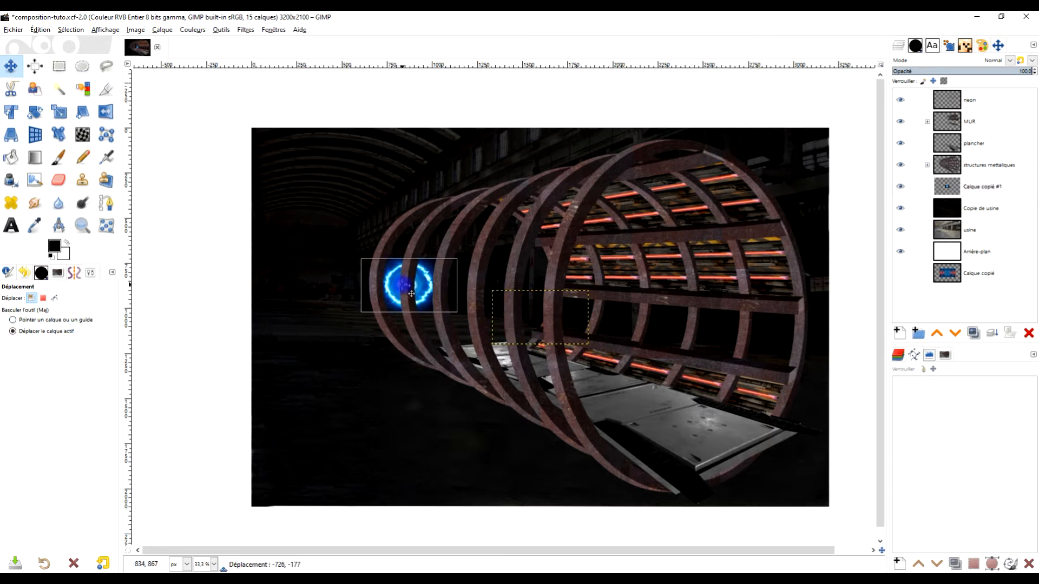
# Enlarge the vortex layer with a Perspective transform by pulling its two right corners and its lower-left corner outward.
pyautogui.click(58, 112)
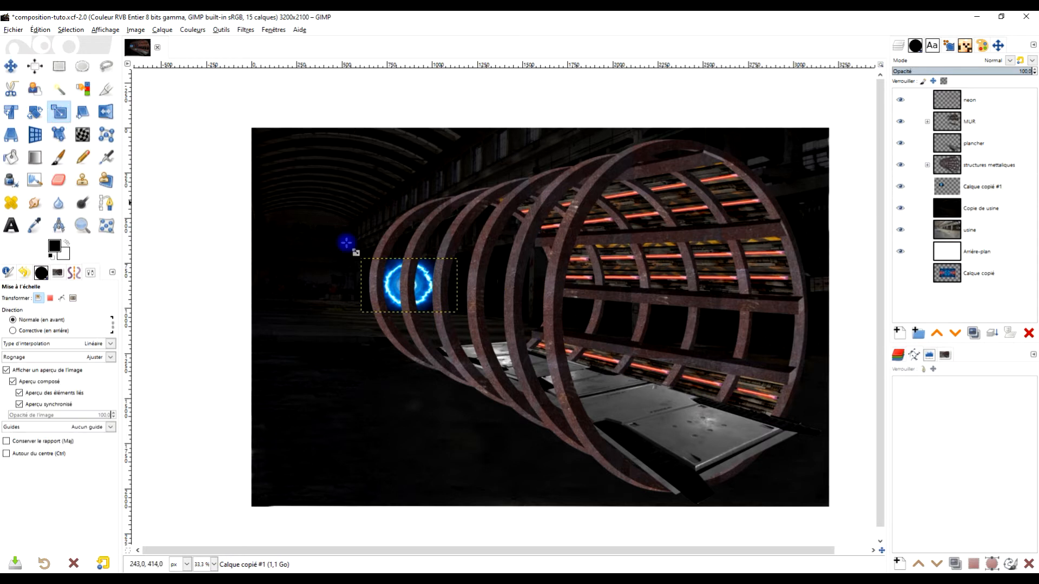
pyautogui.click(399, 288)
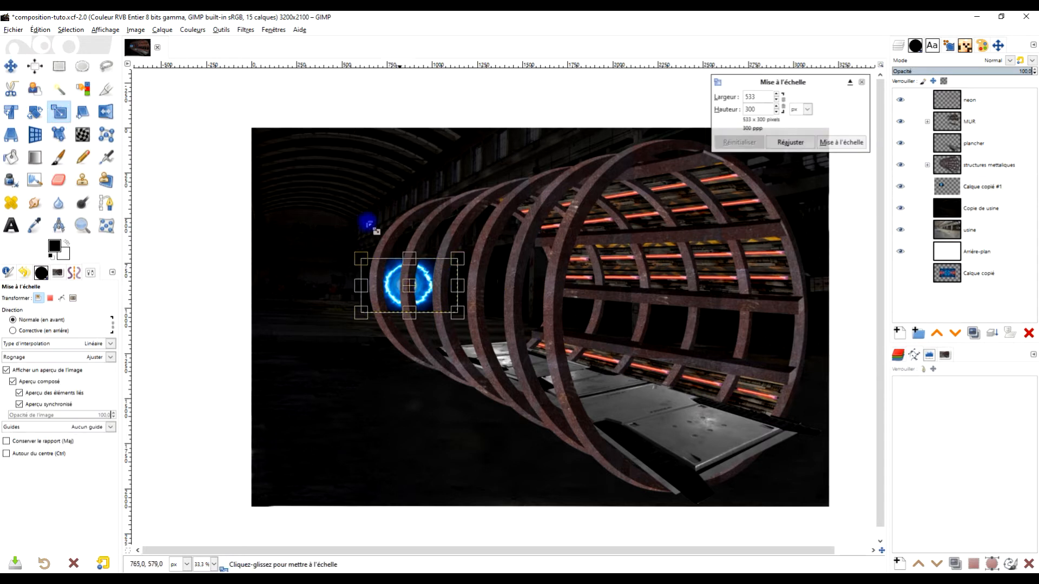
pyautogui.click(11, 134)
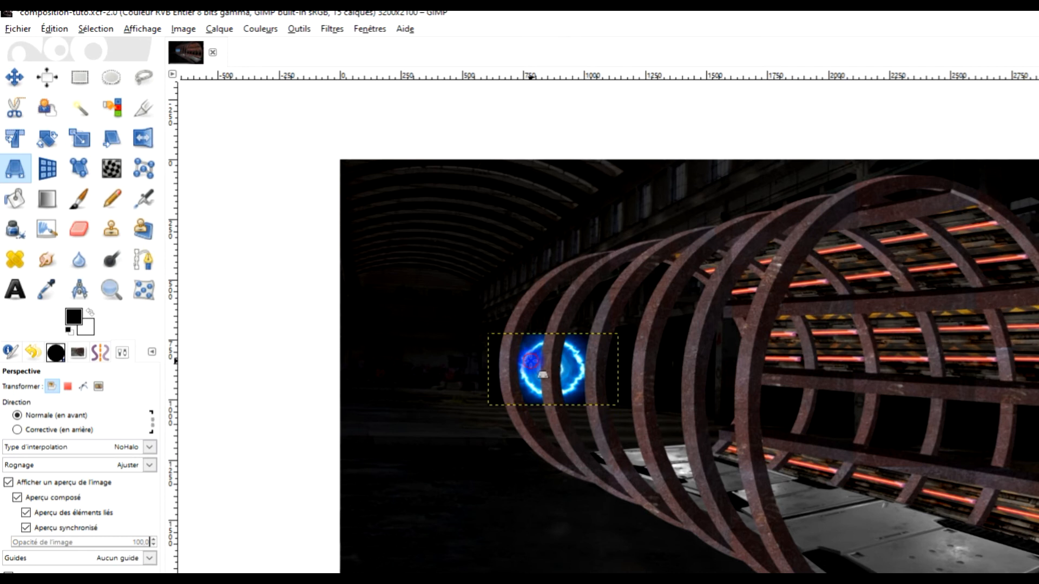
pyautogui.click(415, 293)
pyautogui.moveTo(623, 331); pyautogui.dragTo(737, 266)
pyautogui.moveTo(622, 405); pyautogui.dragTo(641, 431)
pyautogui.moveTo(754, 478); pyautogui.dragTo(837, 492)
pyautogui.moveTo(488, 411); pyautogui.dragTo(512, 498)
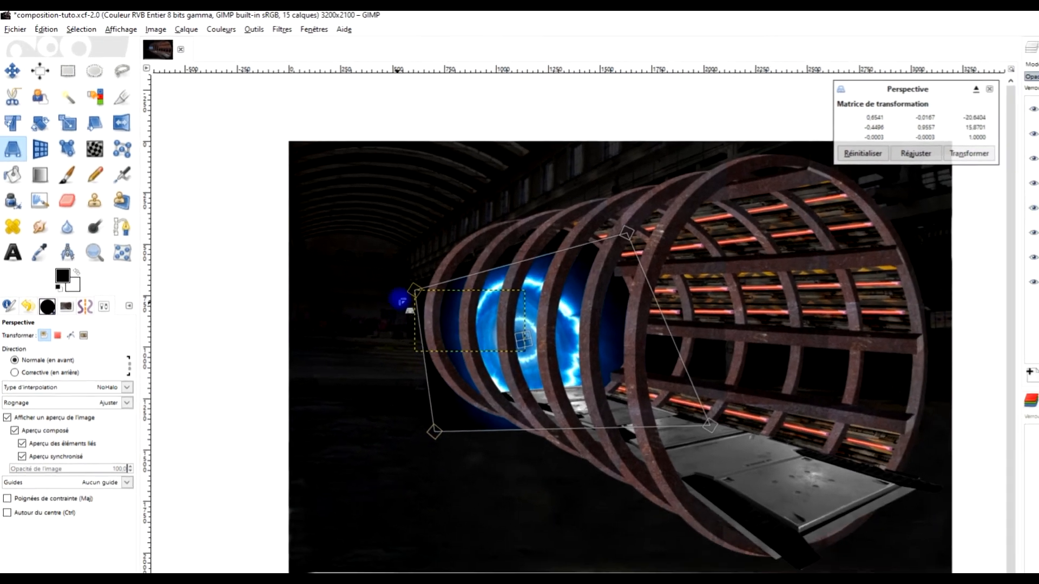
# Reshape the vortex by raising its upper-left corner and repositioning the other three perspective corners to match the ring opening's height.
pyautogui.moveTo(401, 300); pyautogui.dragTo(402, 237)
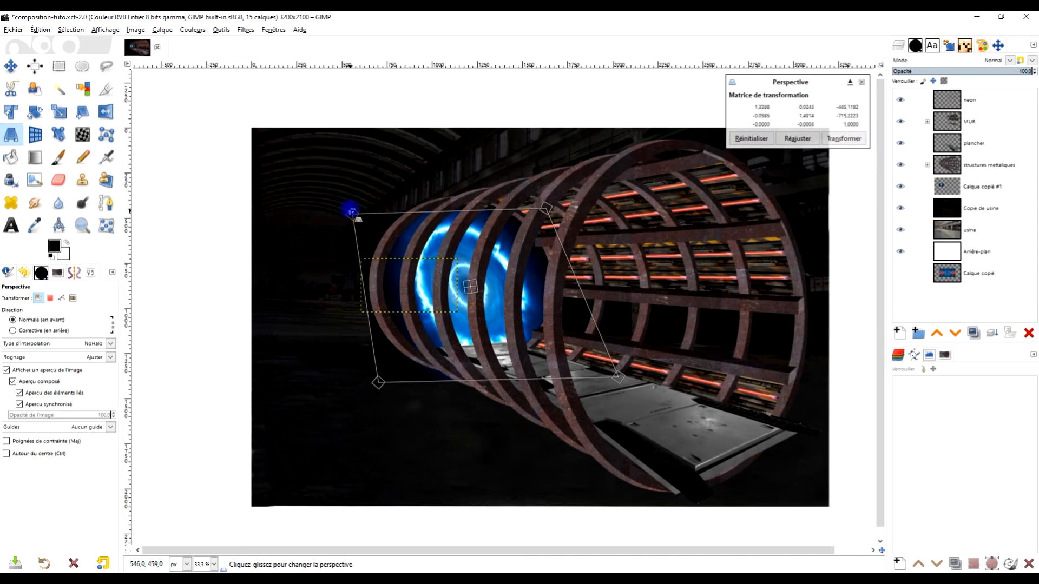
pyautogui.moveTo(351, 212); pyautogui.dragTo(349, 187)
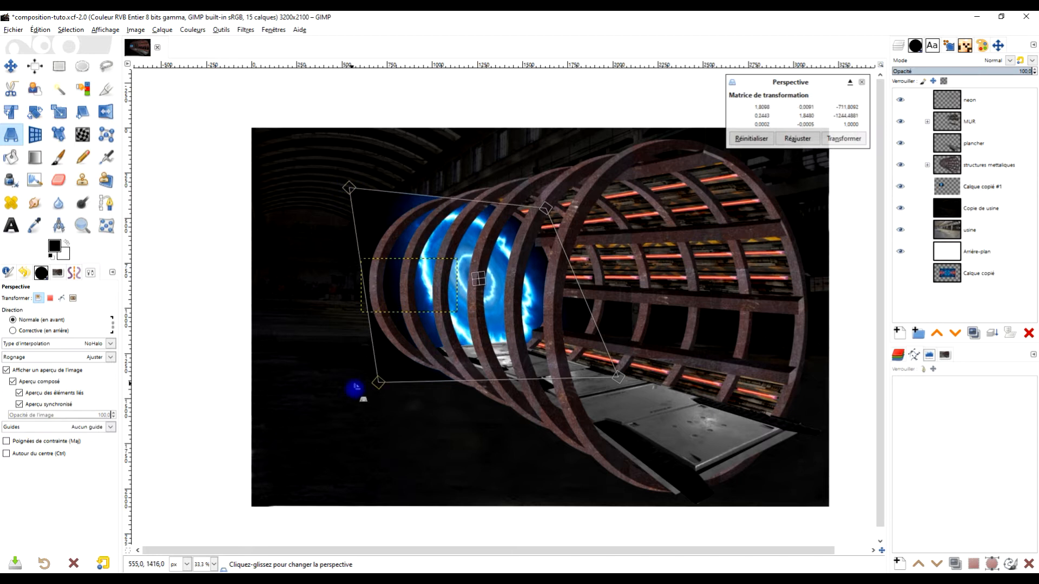
pyautogui.moveTo(375, 383); pyautogui.dragTo(333, 378)
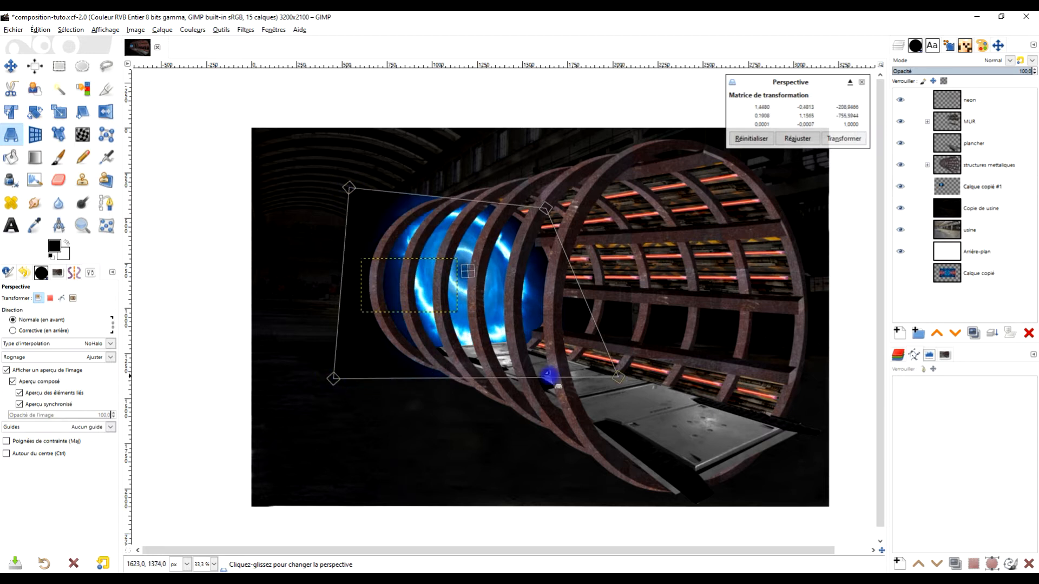
pyautogui.moveTo(615, 369)
pyautogui.mouseDown()
pyautogui.moveTo(598, 341)
pyautogui.moveTo(595, 371)
pyautogui.moveTo(572, 390)
pyautogui.moveTo(602, 374)
pyautogui.mouseUp()
pyautogui.moveTo(545, 207); pyautogui.dragTo(618, 194)
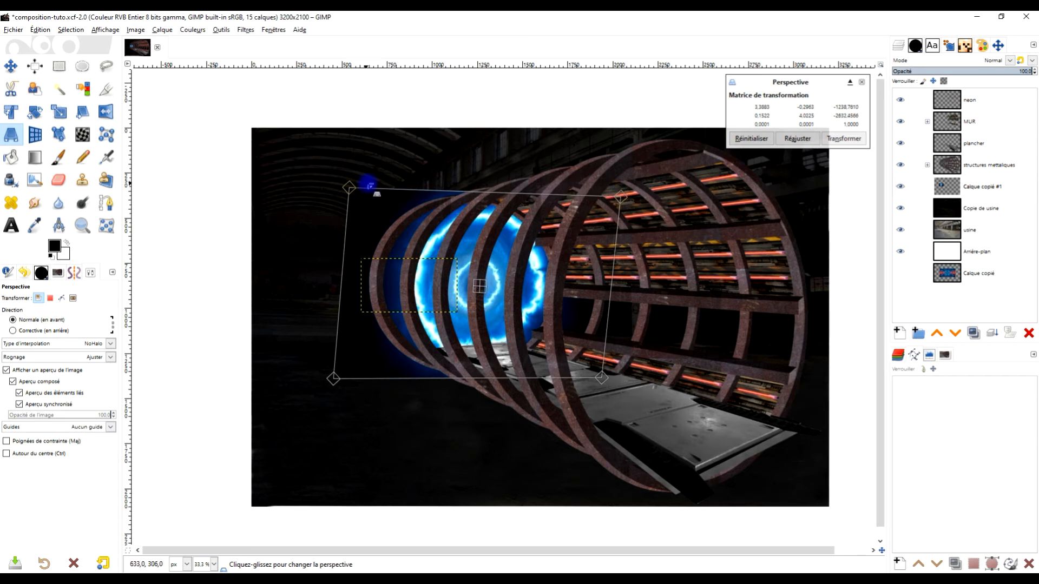
# Widen the vortex's left side to reach the farthest ring and fine-tune its right perspective corners to fit the tunnel opening.
pyautogui.moveTo(350, 187); pyautogui.dragTo(323, 188)
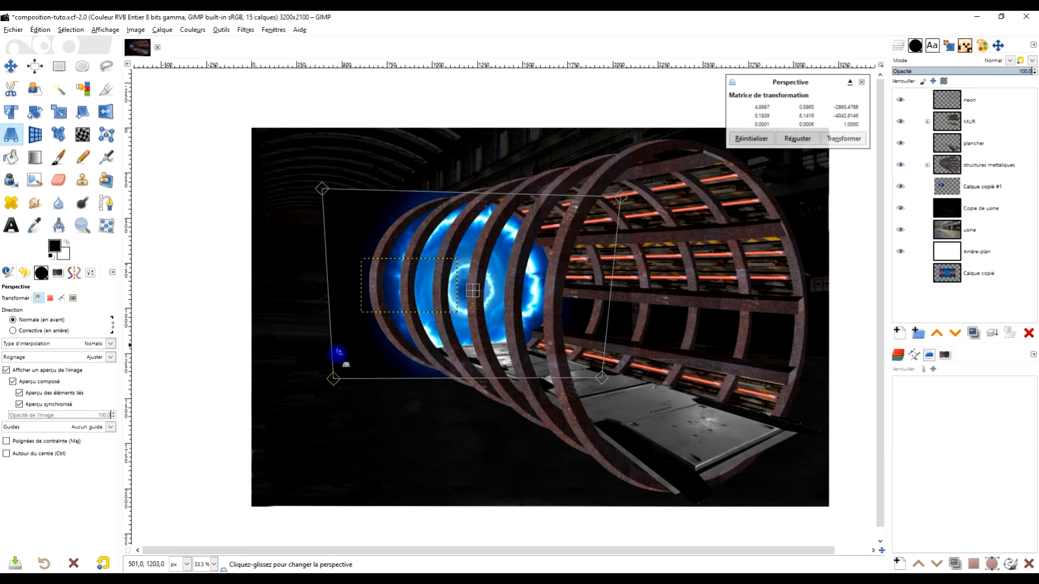
pyautogui.moveTo(333, 380); pyautogui.dragTo(292, 385)
pyautogui.moveTo(603, 380); pyautogui.dragTo(614, 385)
pyautogui.moveTo(625, 196); pyautogui.dragTo(633, 193)
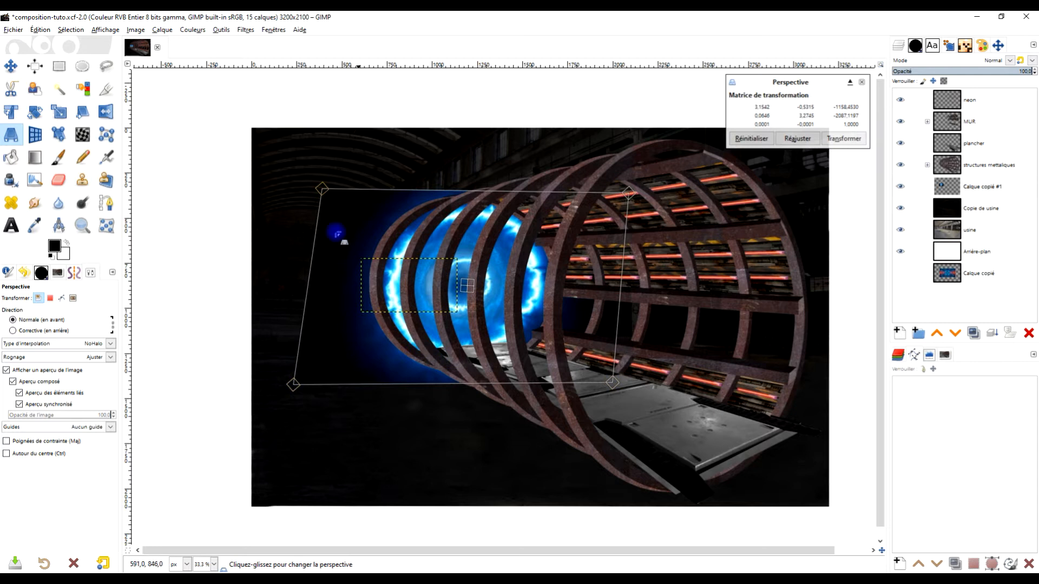
pyautogui.moveTo(324, 188); pyautogui.dragTo(322, 192)
pyautogui.moveTo(630, 194); pyautogui.dragTo(616, 208)
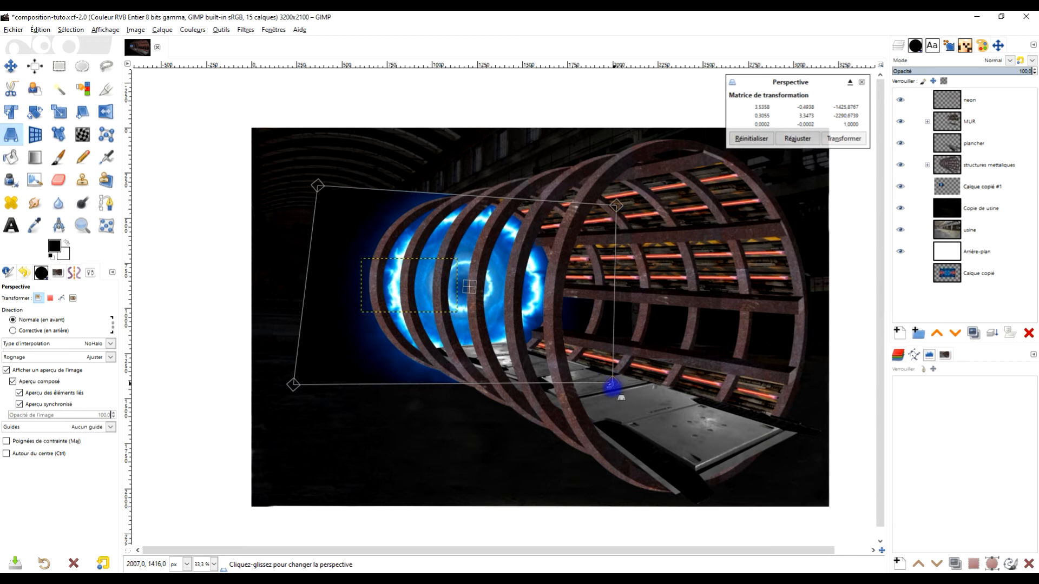
pyautogui.moveTo(612, 386); pyautogui.dragTo(606, 378)
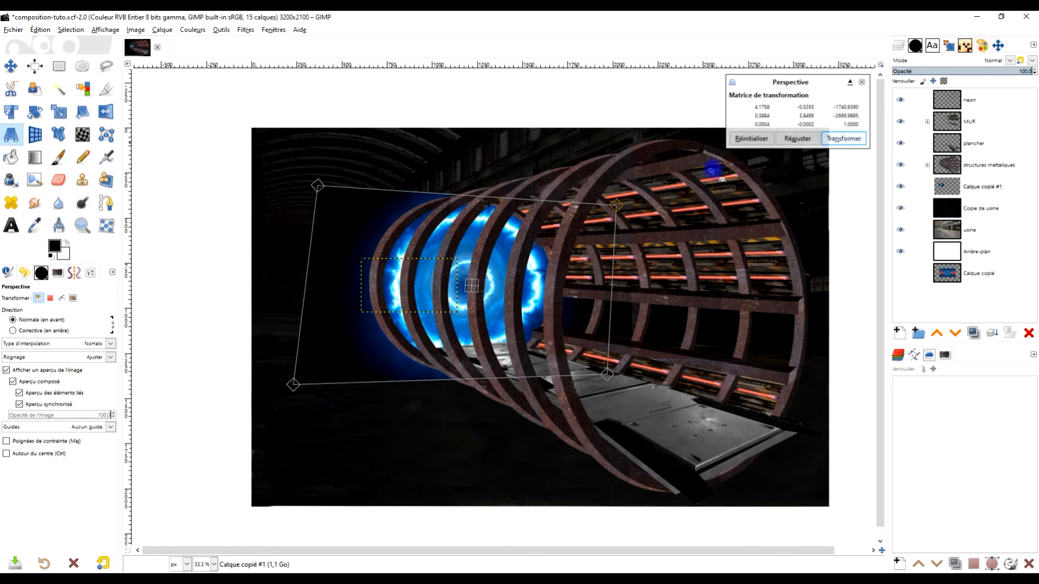
# Pull the vortex's lower-left perspective corner slightly up and inward, and apply the Perspective transform.
pyautogui.moveTo(306, 385); pyautogui.dragTo(306, 376)
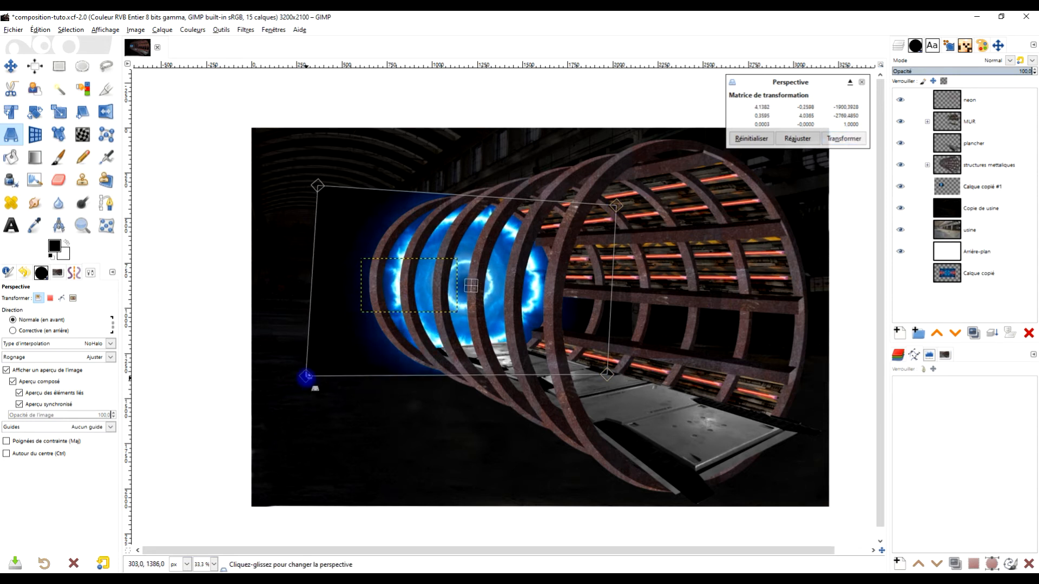
pyautogui.click(848, 140)
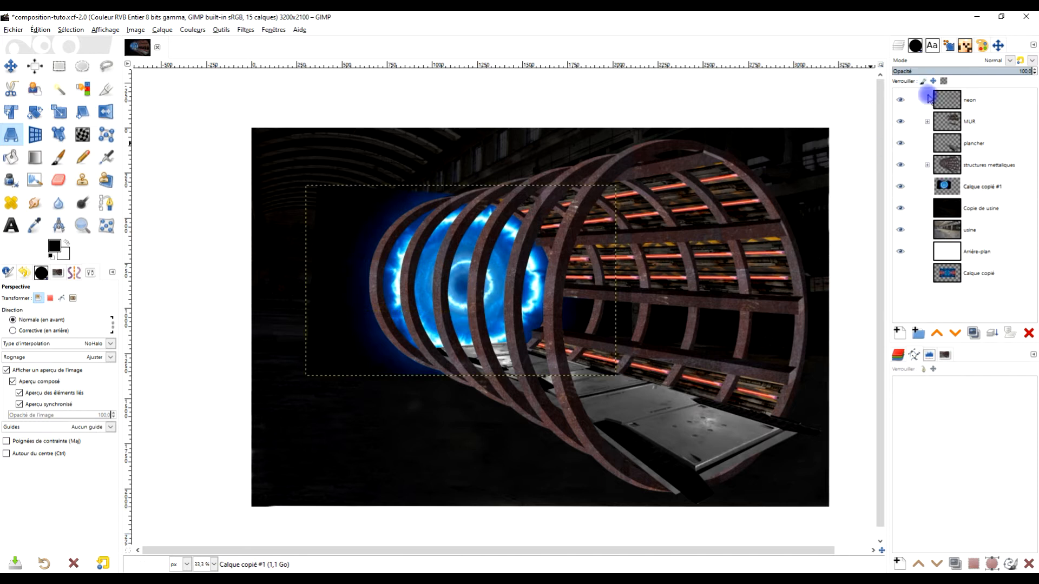
# Set the vortex layer's blend mode to Écran and expand the layer to the image dimensions.
pyautogui.click(1010, 61)
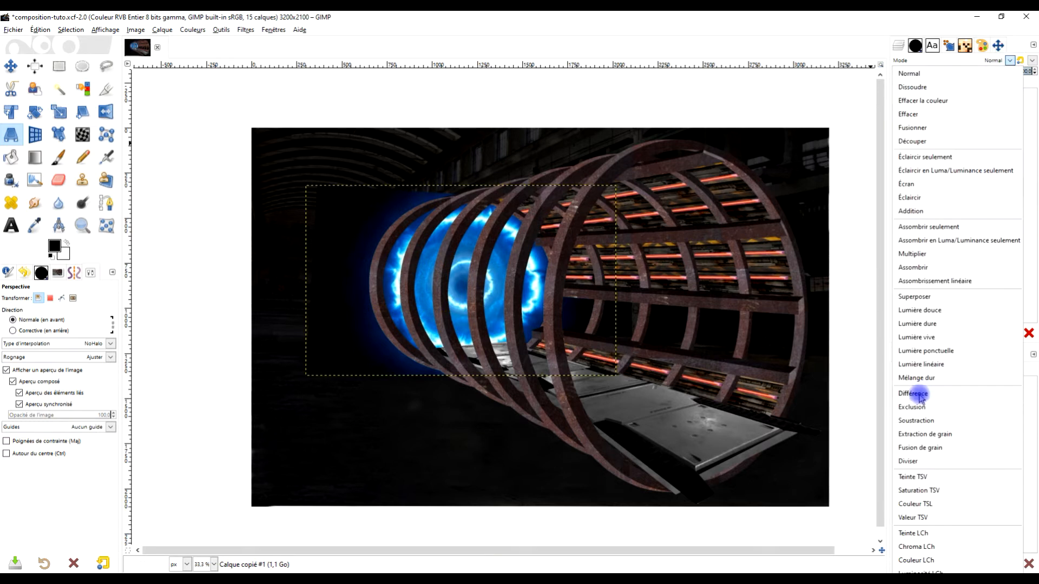
pyautogui.click(946, 192)
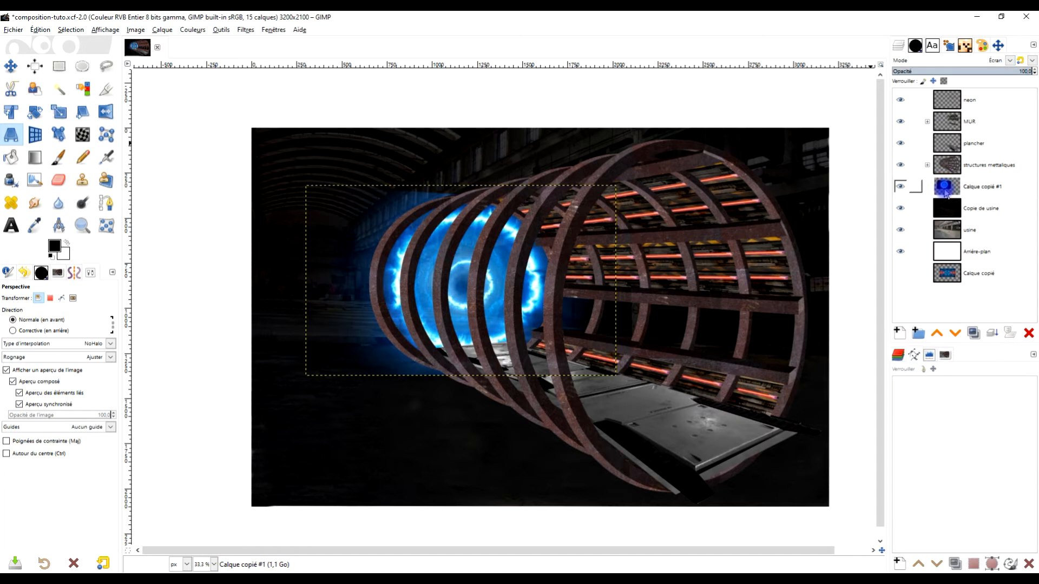
pyautogui.rightClick(955, 188)
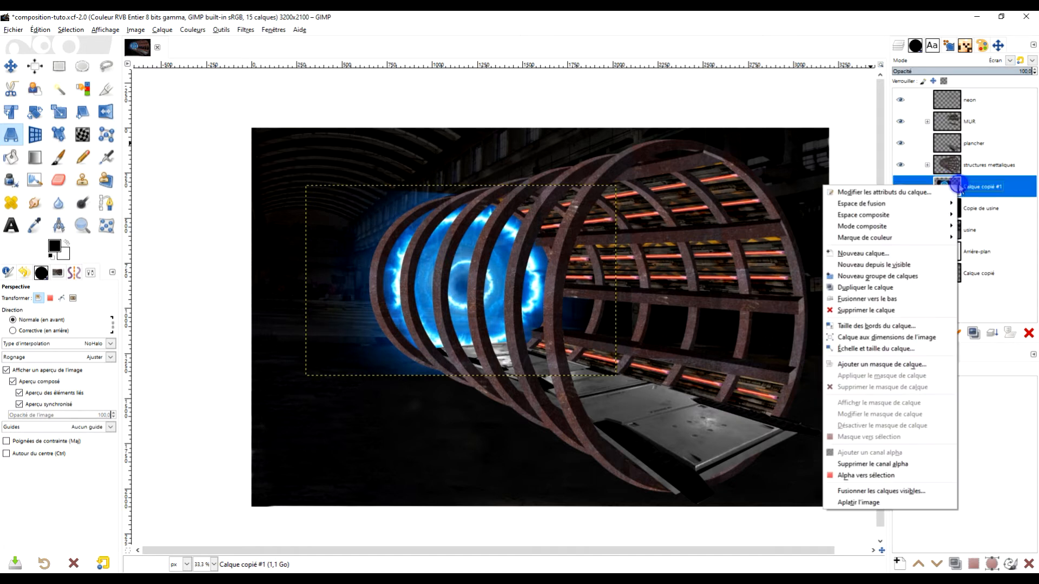
pyautogui.click(939, 338)
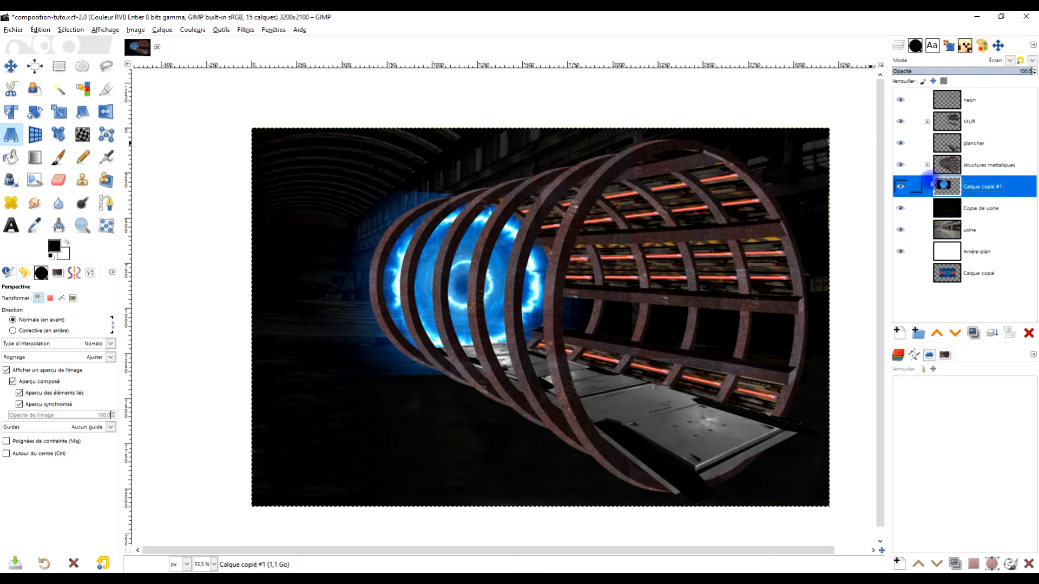
pyautogui.rightClick(947, 187)
pyautogui.click(929, 346)
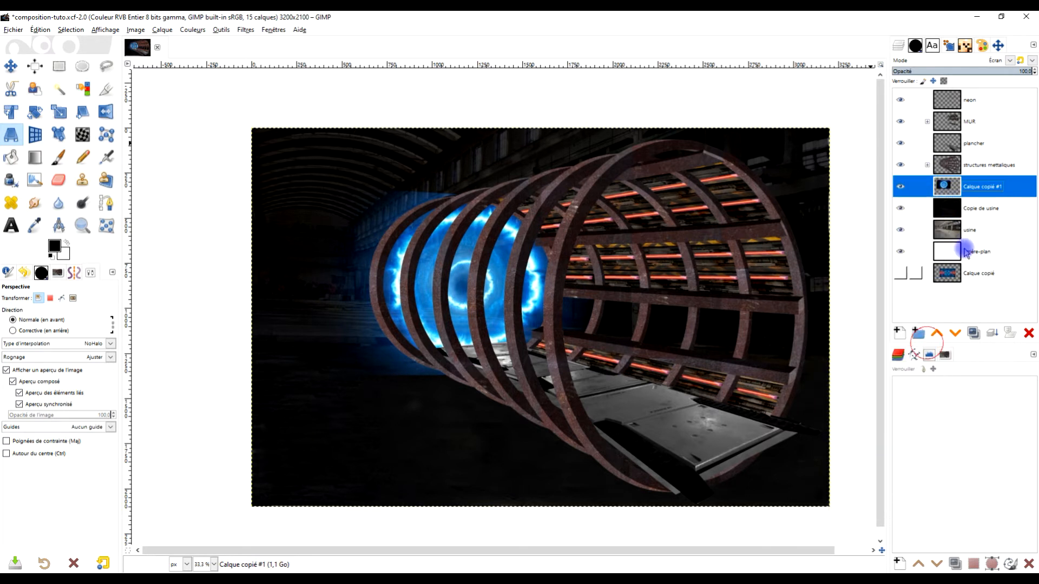
# Add a white layer mask to the vortex layer and paint it black to hide the glow spilling left of the rings.
pyautogui.rightClick(947, 187)
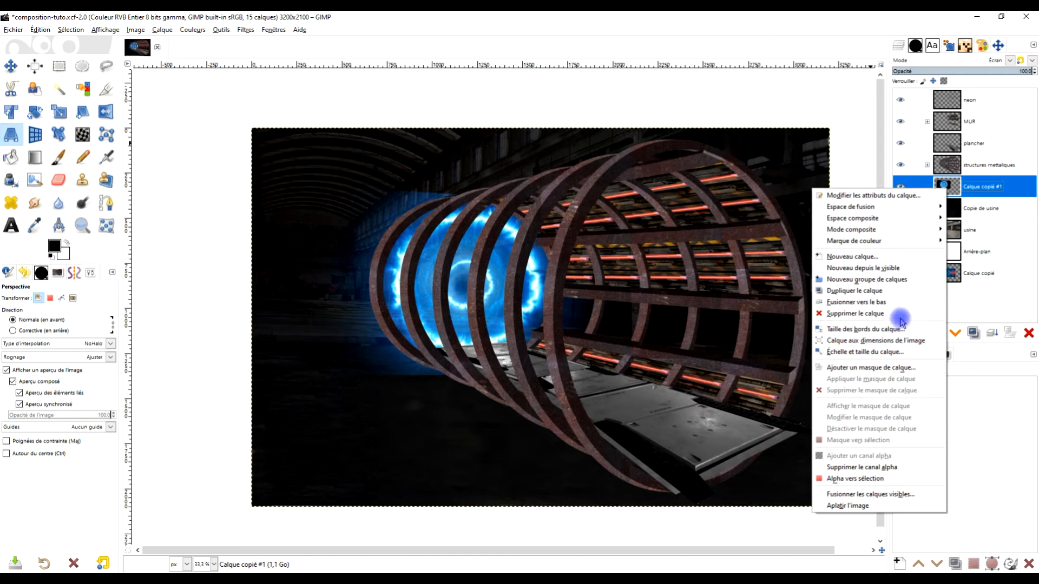
pyautogui.click(903, 368)
pyautogui.click(904, 459)
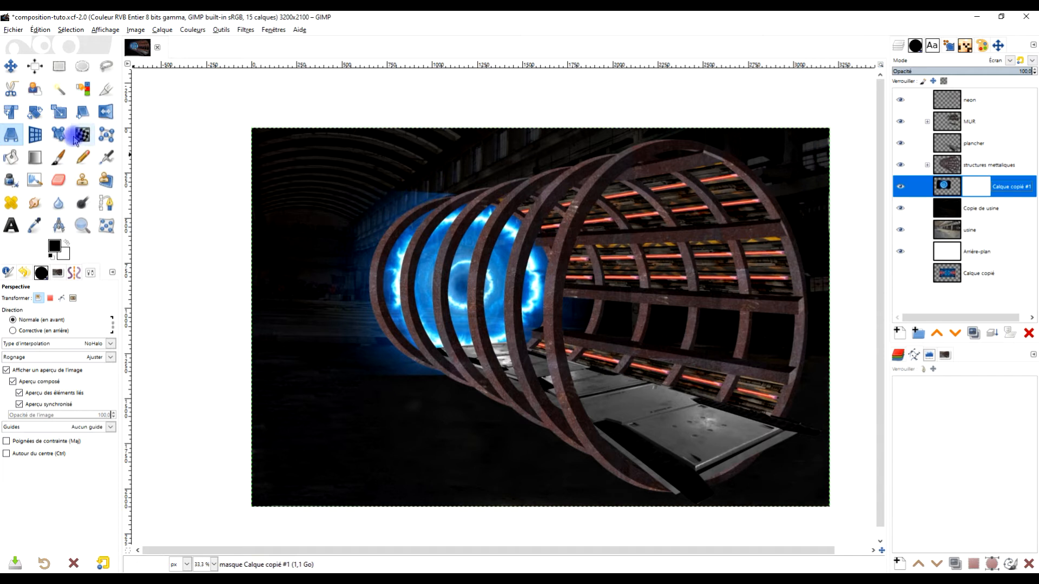
pyautogui.click(58, 157)
pyautogui.moveTo(412, 161)
pyautogui.mouseDown()
pyautogui.moveTo(445, 168)
pyautogui.moveTo(353, 200)
pyautogui.moveTo(321, 258)
pyautogui.moveTo(313, 313)
pyautogui.moveTo(348, 389)
pyautogui.moveTo(406, 405)
pyautogui.moveTo(384, 390)
pyautogui.moveTo(431, 405)
pyautogui.moveTo(402, 398)
pyautogui.moveTo(443, 394)
pyautogui.moveTo(363, 376)
pyautogui.moveTo(317, 300)
pyautogui.moveTo(312, 271)
pyautogui.moveTo(333, 352)
pyautogui.moveTo(400, 392)
pyautogui.moveTo(370, 367)
pyautogui.moveTo(352, 295)
pyautogui.moveTo(387, 195)
pyautogui.moveTo(344, 277)
pyautogui.moveTo(353, 354)
pyautogui.moveTo(380, 379)
pyautogui.moveTo(465, 409)
pyautogui.mouseUp()
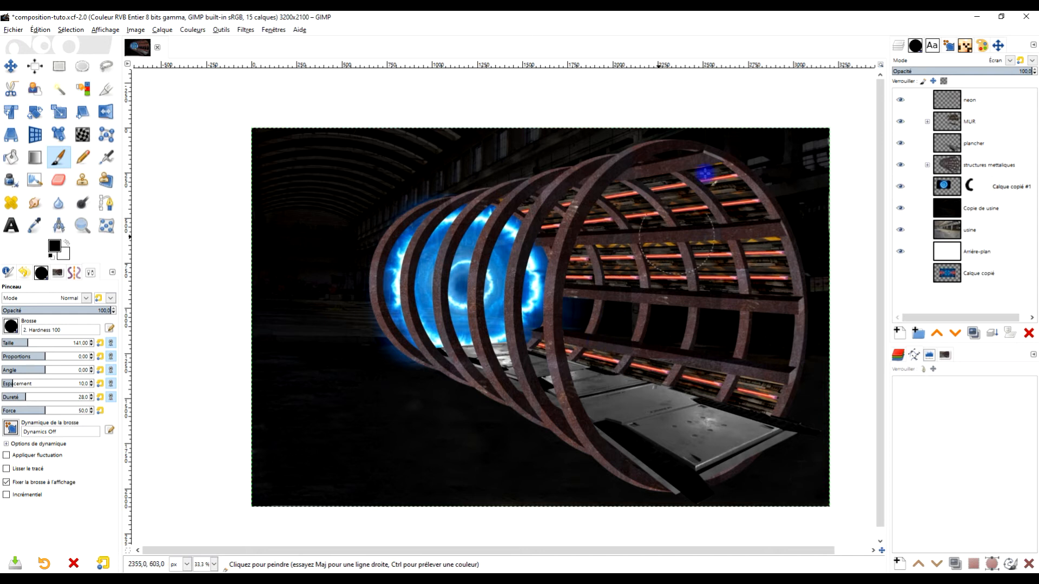
# Rename the masked blue vortex layer as vortex.
pyautogui.doubleClick(1013, 186)
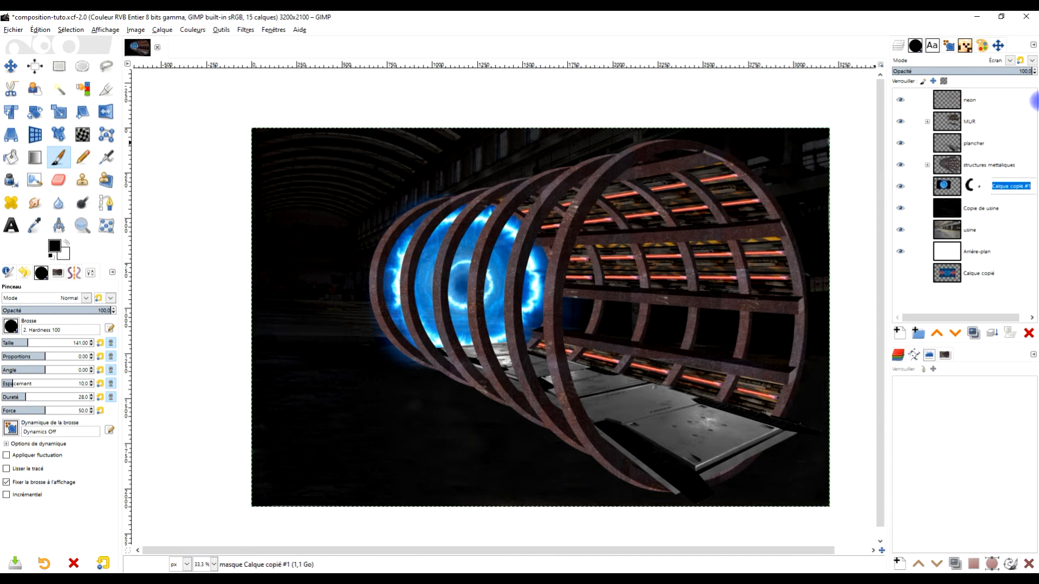
pyautogui.write('vorte')
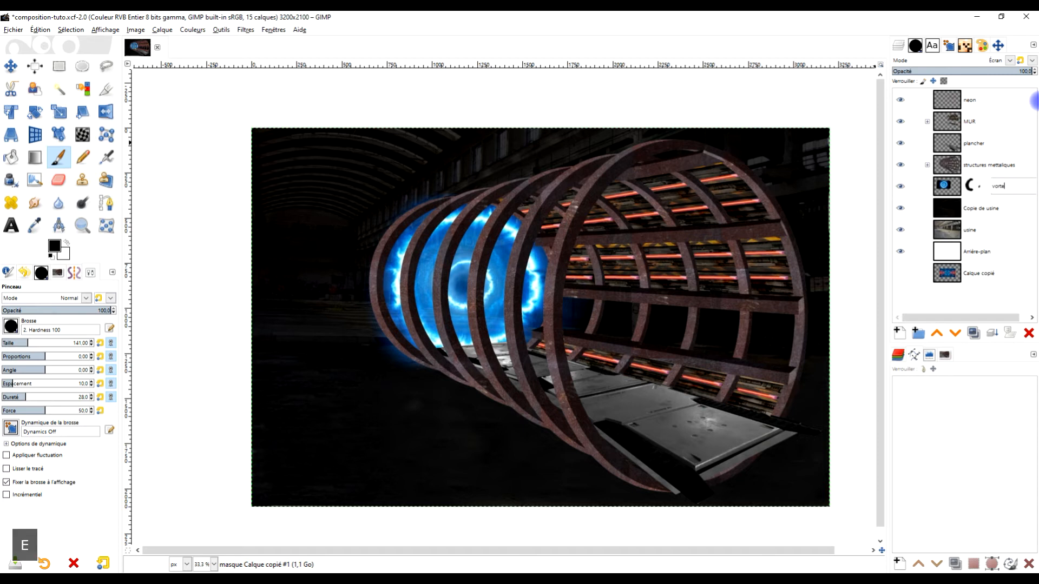
pyautogui.write('x')
pyautogui.press('Return')
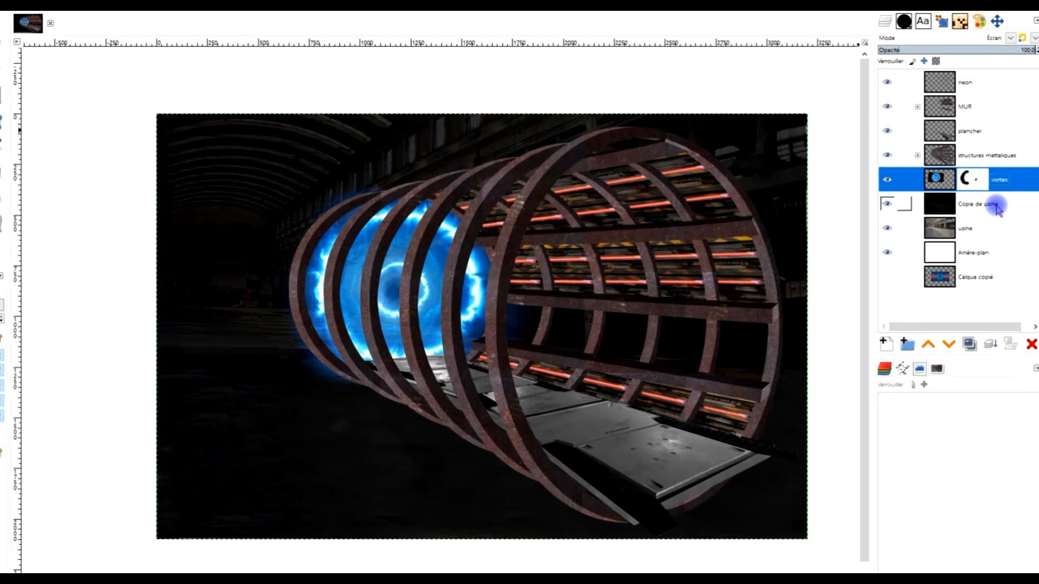
# Create a layer group just above the Copie de usine layer and name it USINE.
pyautogui.click(995, 206)
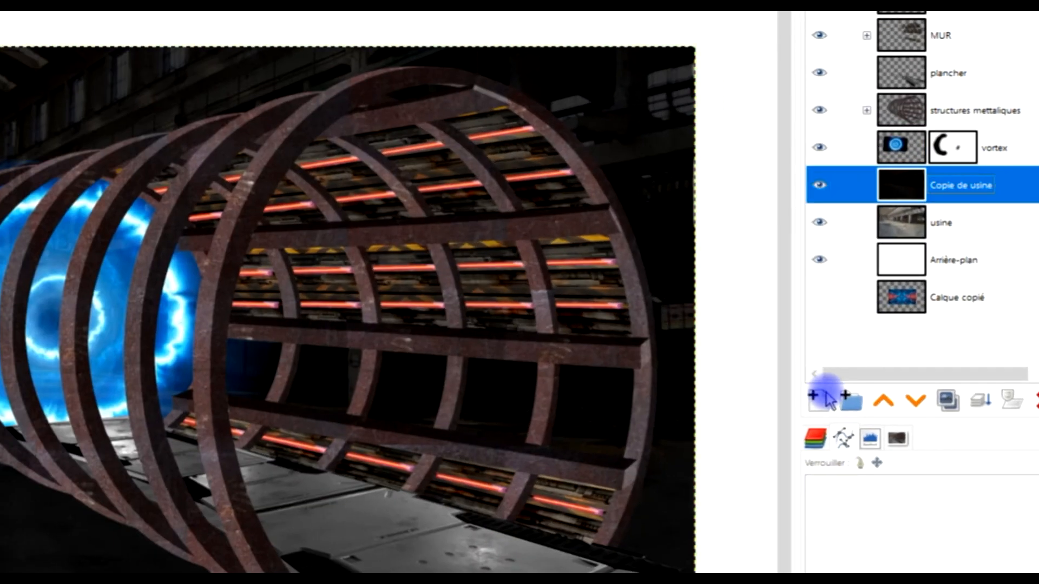
pyautogui.click(908, 343)
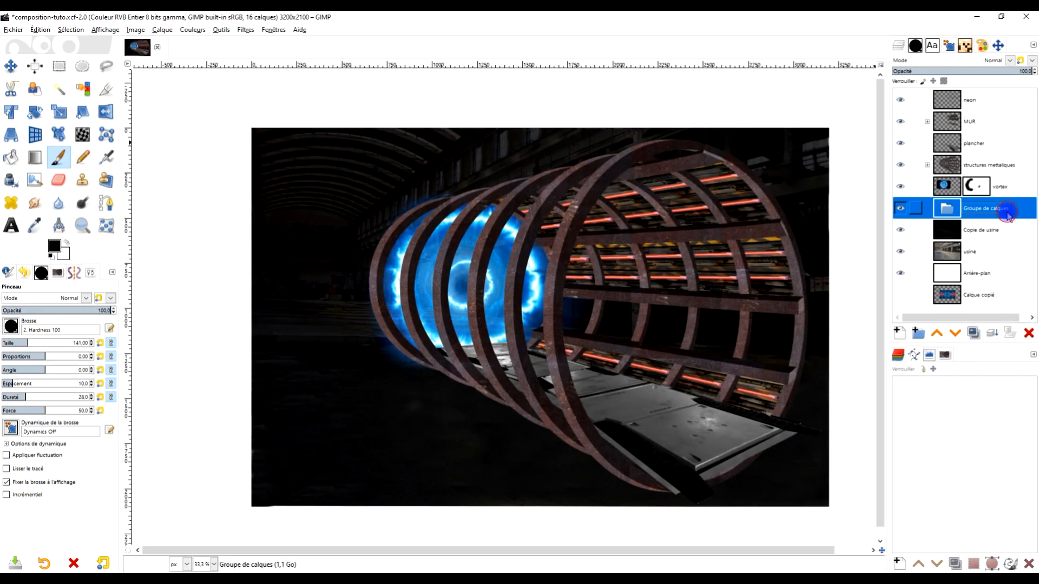
pyautogui.write('USINE')
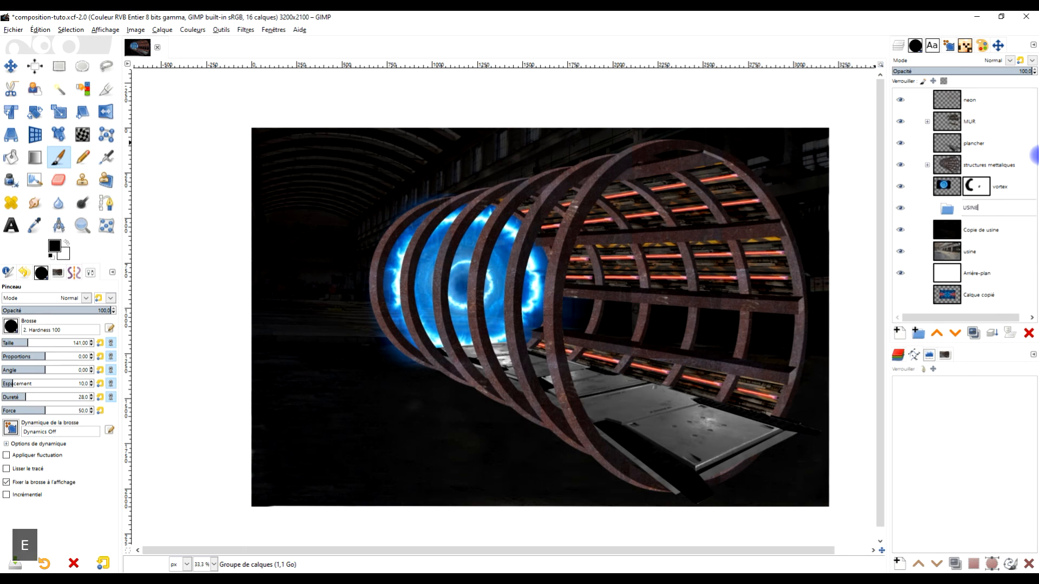
pyautogui.press('Return')
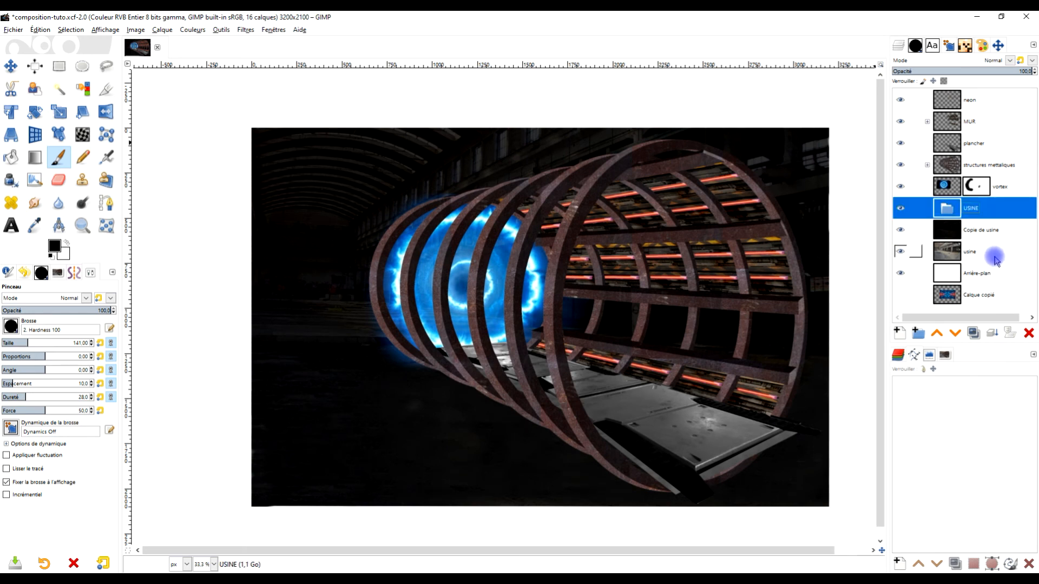
# Move the Copie de usine, usine and Arrière-plan layers into the USINE group and collapse it.
pyautogui.moveTo(988, 232); pyautogui.dragTo(992, 211)
pyautogui.moveTo(960, 250); pyautogui.dragTo(990, 236)
pyautogui.moveTo(940, 279); pyautogui.dragTo(968, 263)
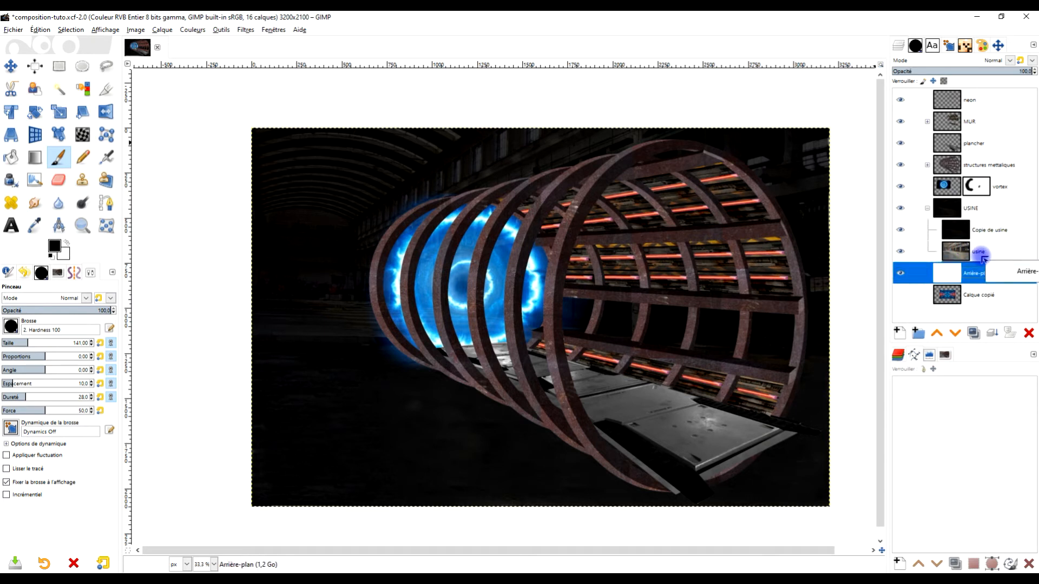
pyautogui.click(928, 208)
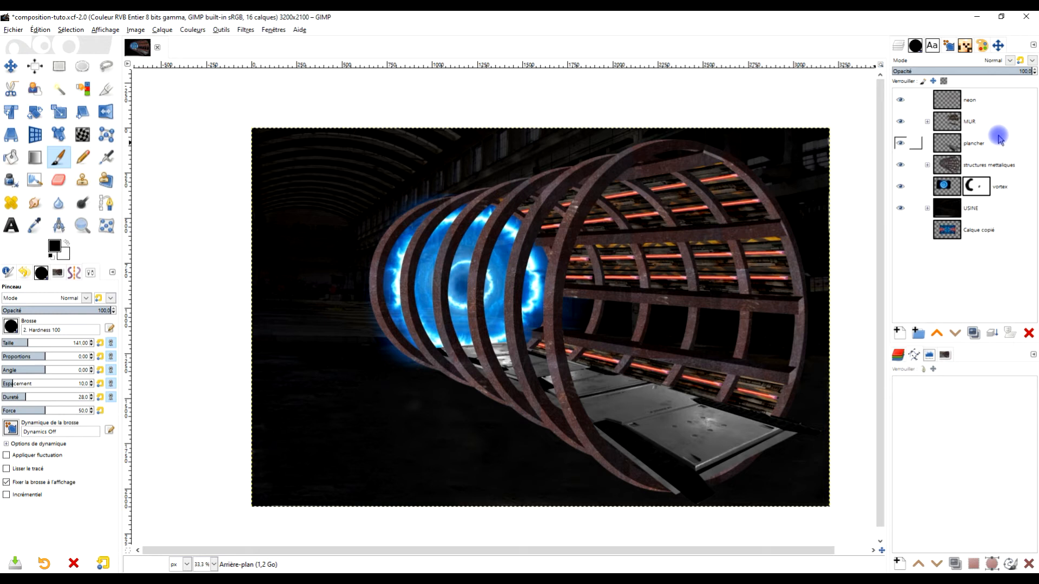
# Move the plancher layer to the end of the MUR group and the neon layer to its beginning.
pyautogui.click(928, 122)
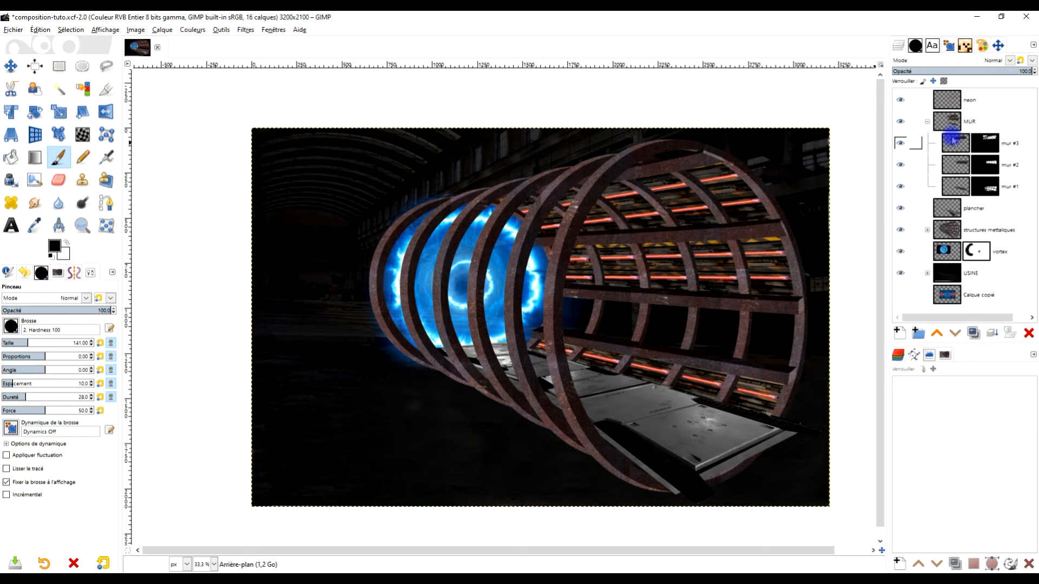
pyautogui.moveTo(944, 211); pyautogui.dragTo(956, 189)
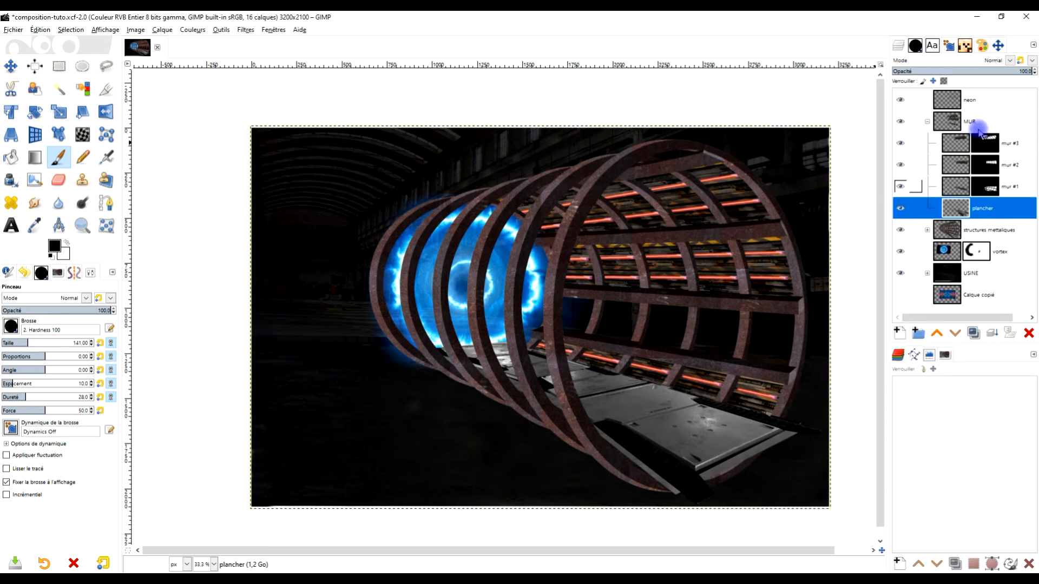
pyautogui.click(926, 121)
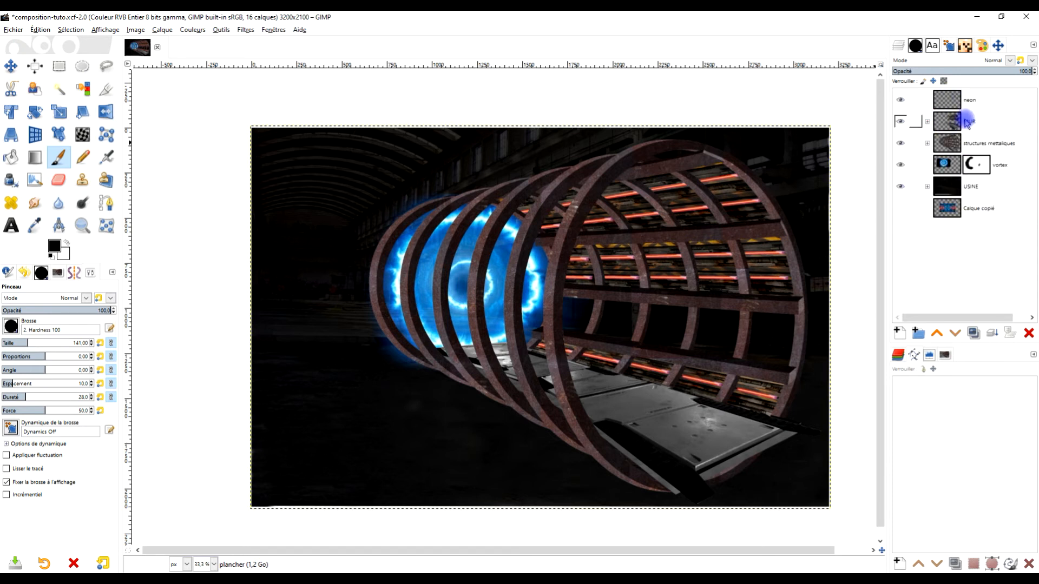
pyautogui.moveTo(953, 98); pyautogui.dragTo(963, 120)
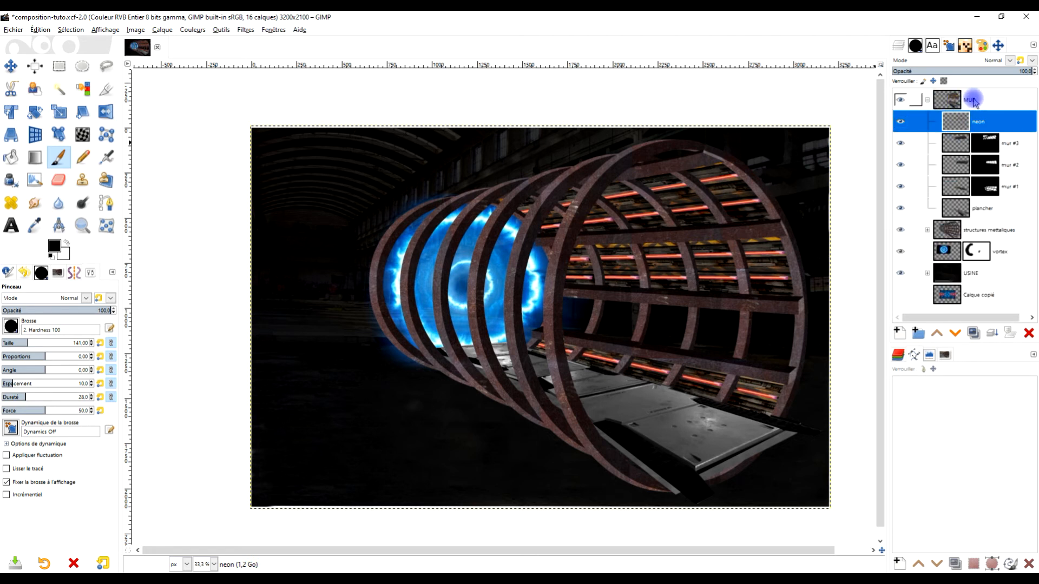
# Rename the MUR group as décors and collapse it.
pyautogui.doubleClick(971, 99)
pyautogui.write('D')
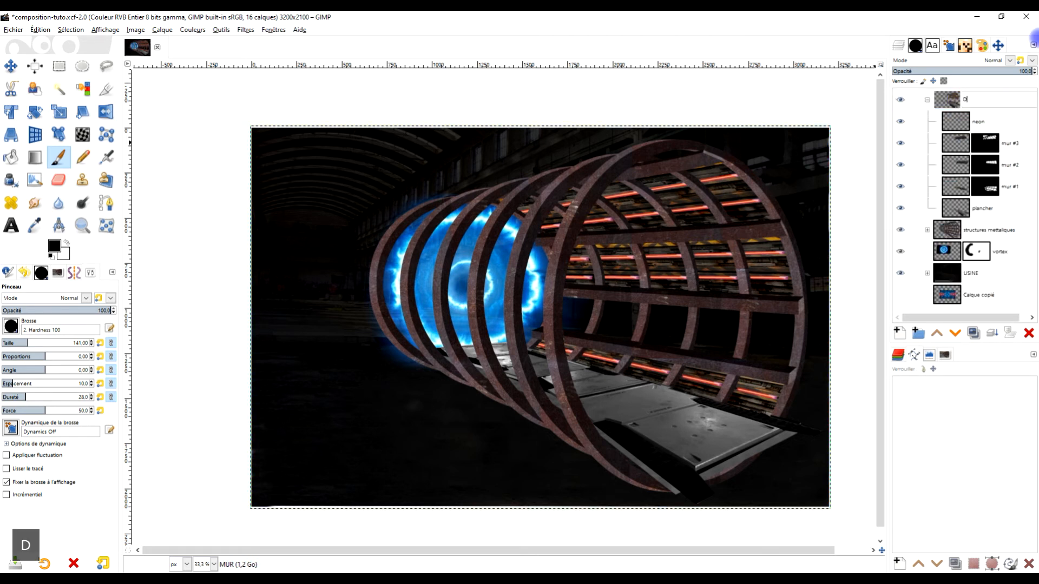
pyautogui.write('2COR')
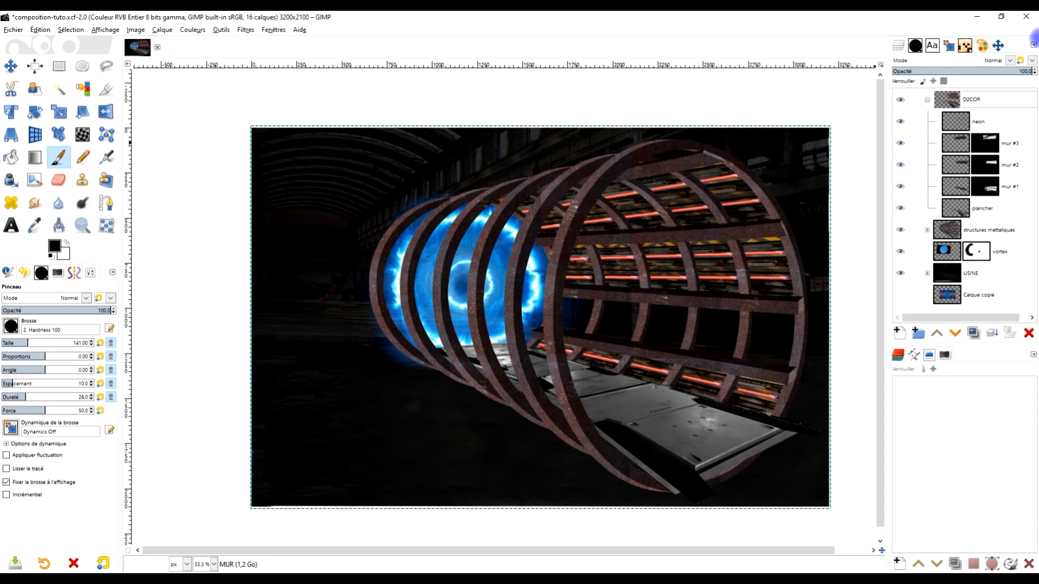
pyautogui.press('BackSpace')
pyautogui.press('BackSpace')
pyautogui.press('BackSpace')
pyautogui.press('BackSpace')
pyautogui.press('BackSpace')
pyautogui.press('capslock')
pyautogui.write('décors')
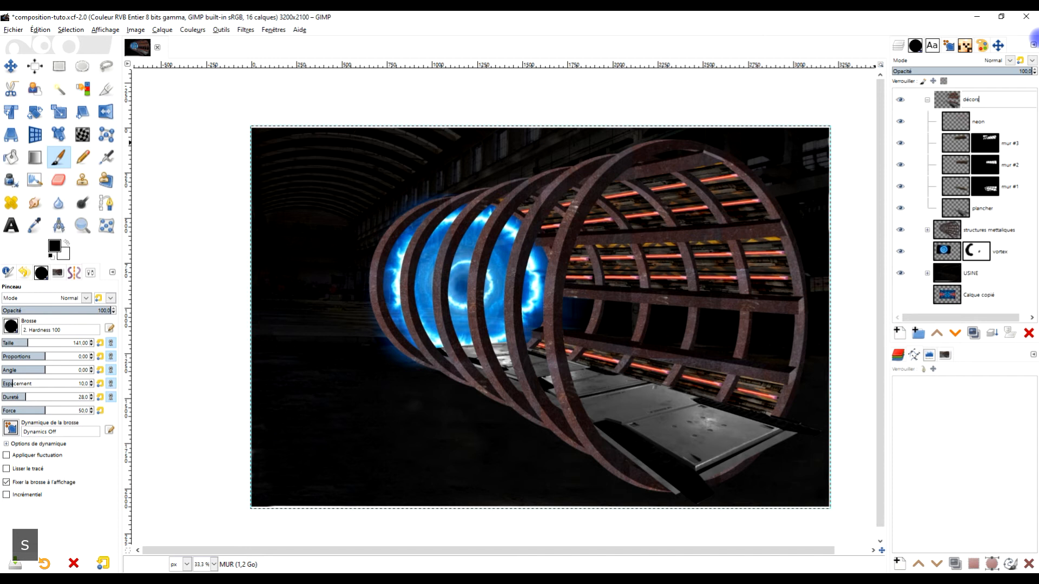
pyautogui.press('Return')
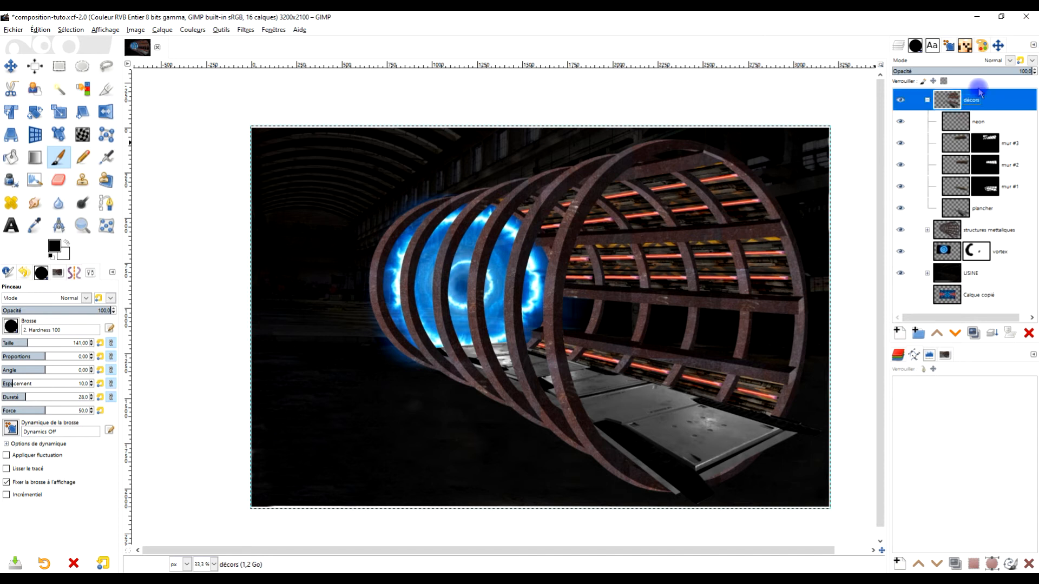
pyautogui.click(927, 100)
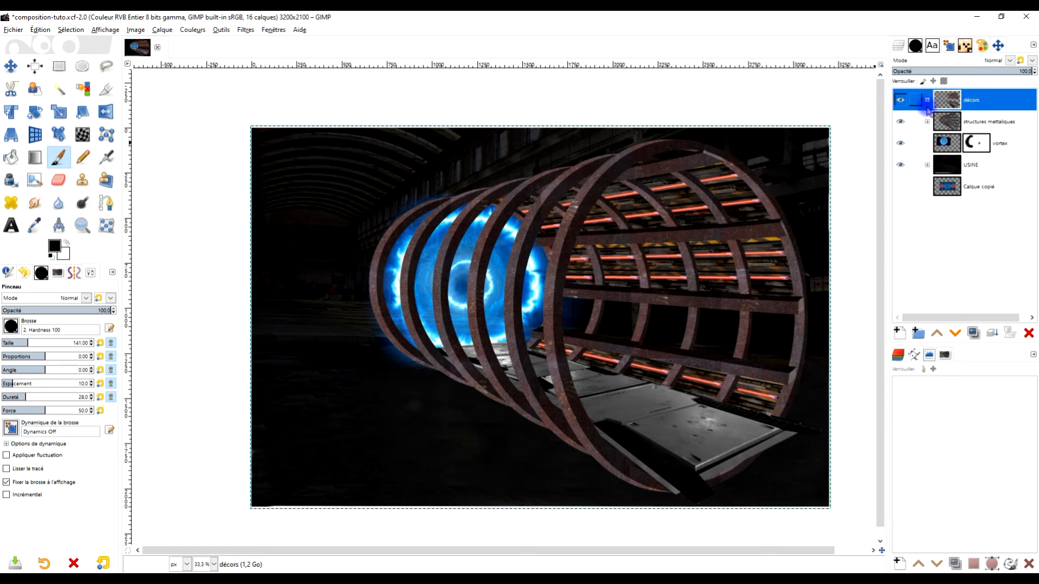
# Correct the spelling of the metal structures group's name to structures metalliques.
pyautogui.click(1001, 124)
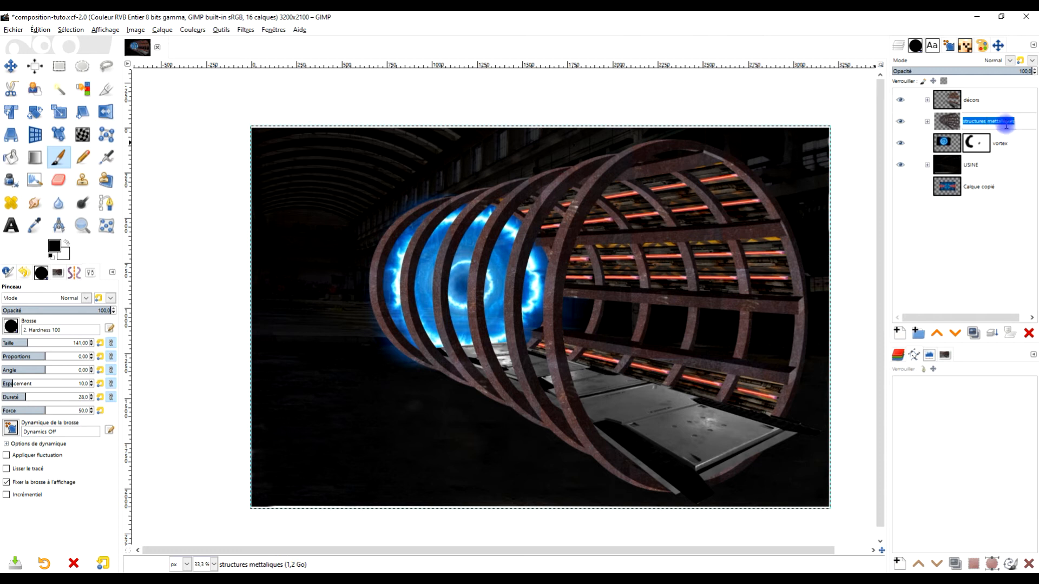
pyautogui.doubleClick(997, 122)
pyautogui.press('BackSpace')
pyautogui.press('Right')
pyautogui.press('Return')
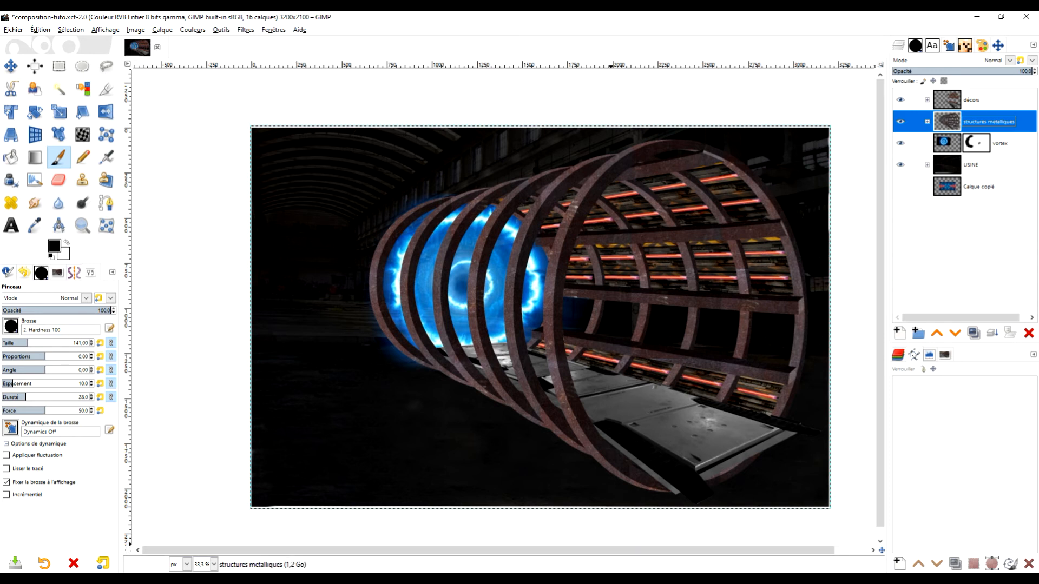
# Switch to the Facebook post in the browser and review the ETAPE VII instructions on blend modes and the Luminosité layer.
pyautogui.click(557, 577)
pyautogui.click(927, 479)
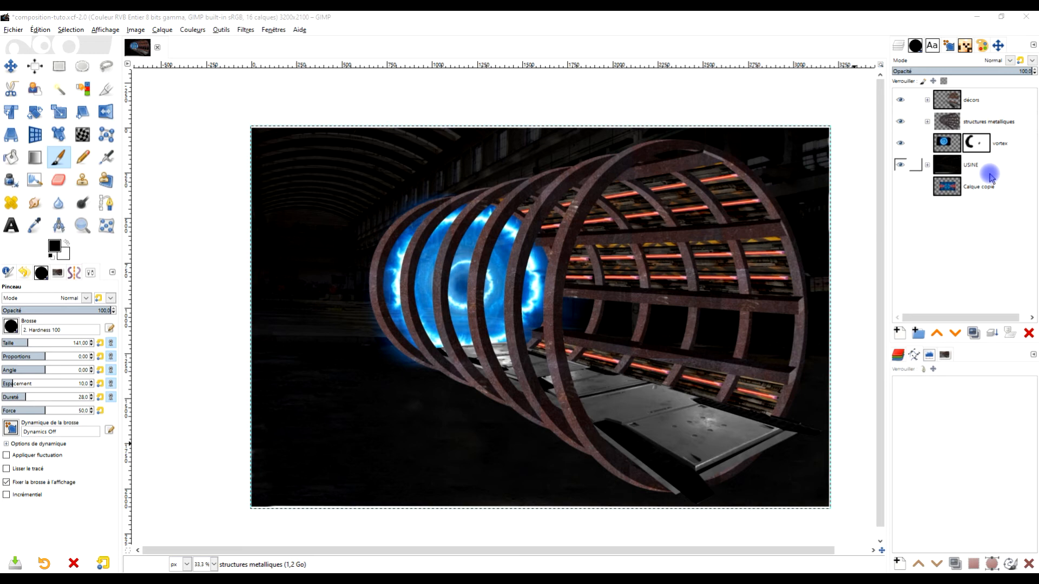
pyautogui.click(977, 17)
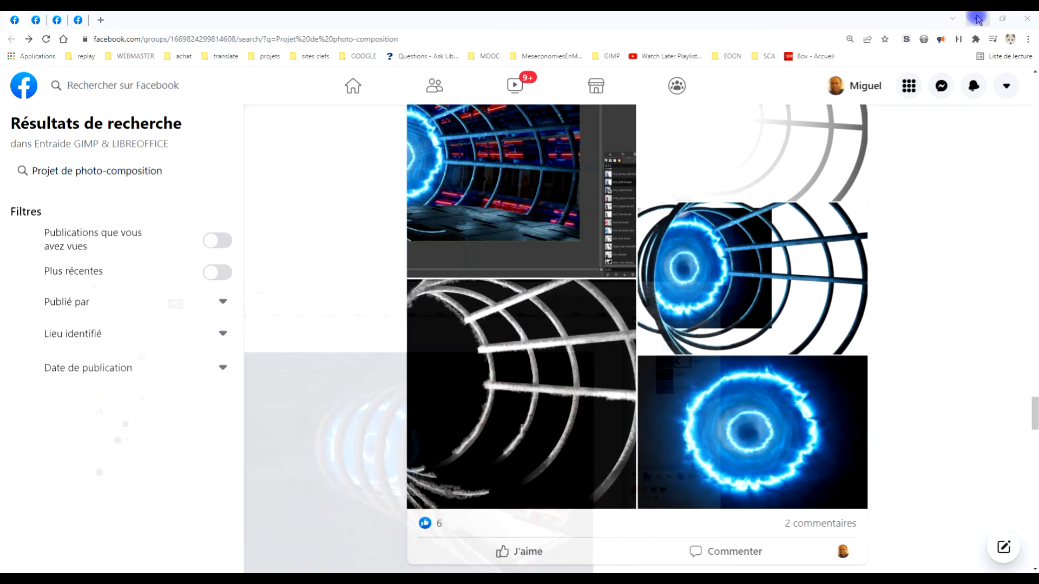
pyautogui.scroll(7, 607, 308)
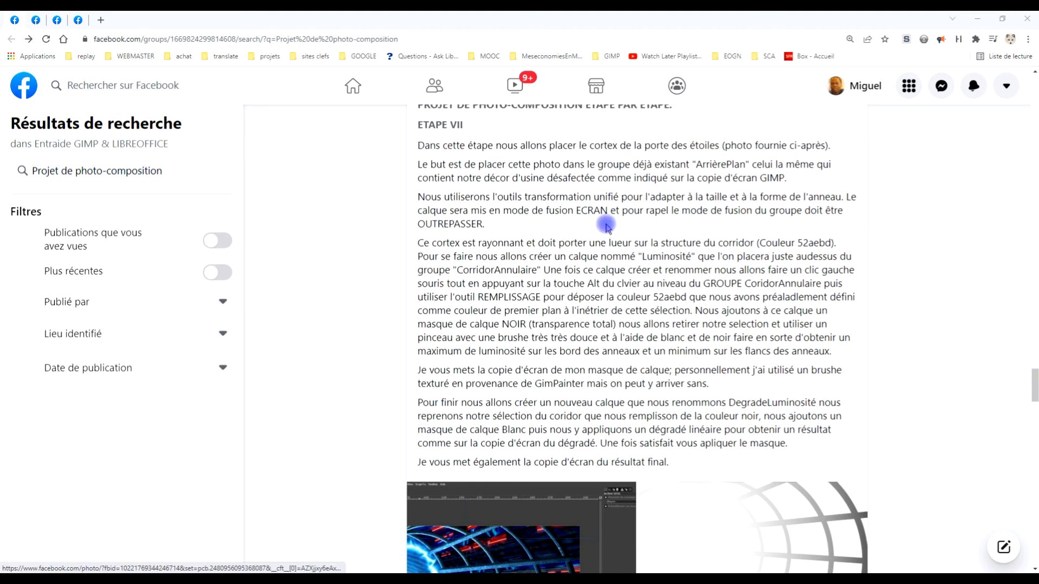
pyautogui.moveTo(567, 211); pyautogui.dragTo(620, 227)
pyautogui.scroll(-2, 644, 244)
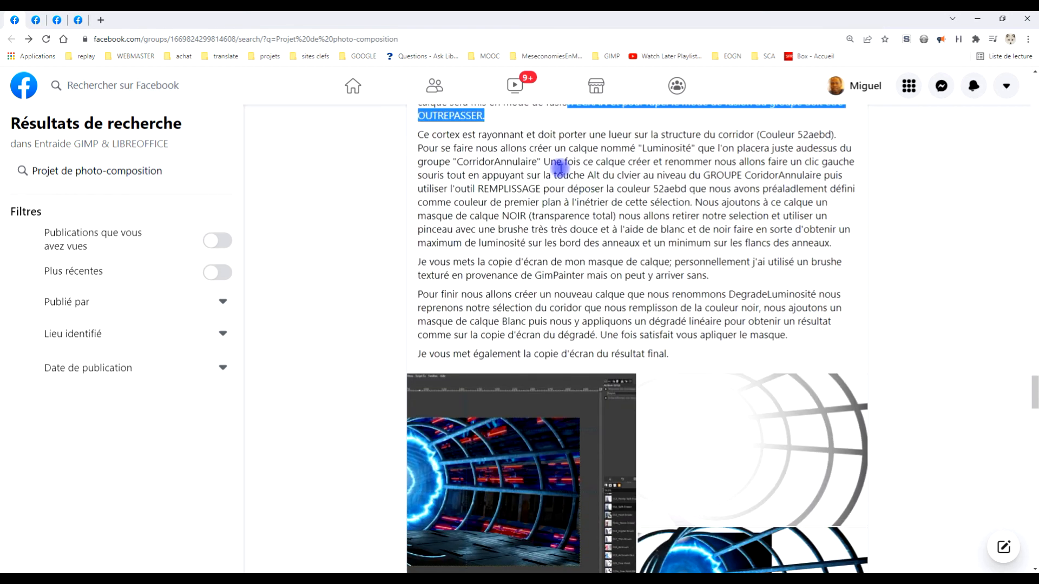
pyautogui.moveTo(561, 161); pyautogui.dragTo(739, 192)
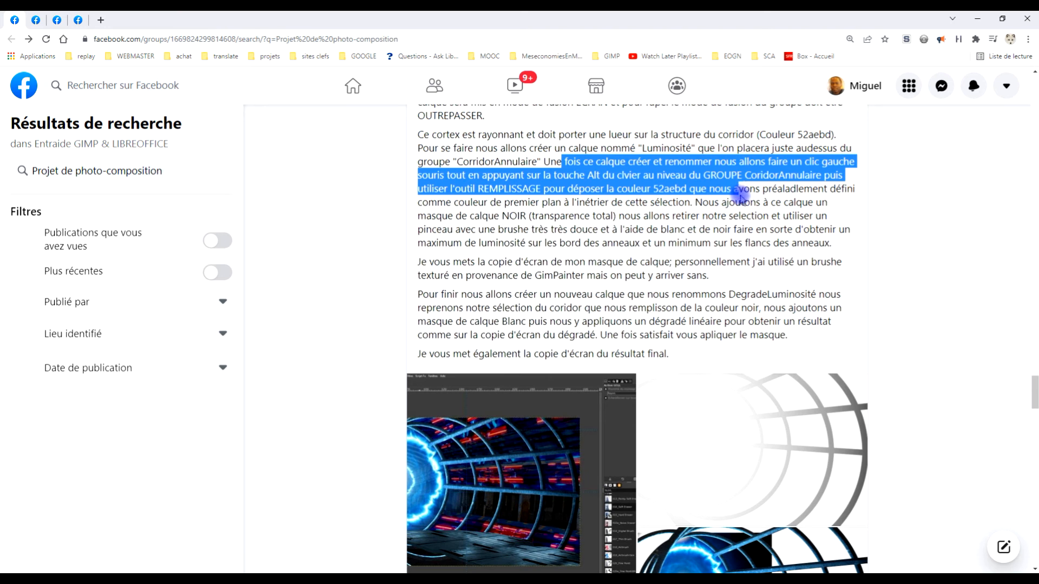
# Review the rest of the ETAPE VII instructions on filling, the black layer mask and brushwork, and examine the post's reference images.
pyautogui.moveTo(739, 193); pyautogui.dragTo(748, 214)
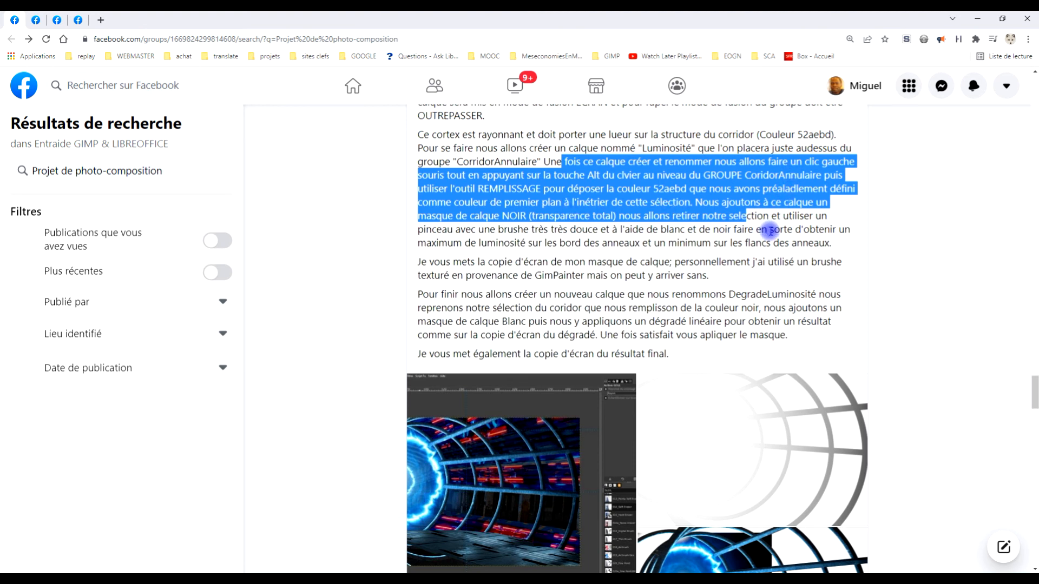
pyautogui.scroll(-1, 773, 247)
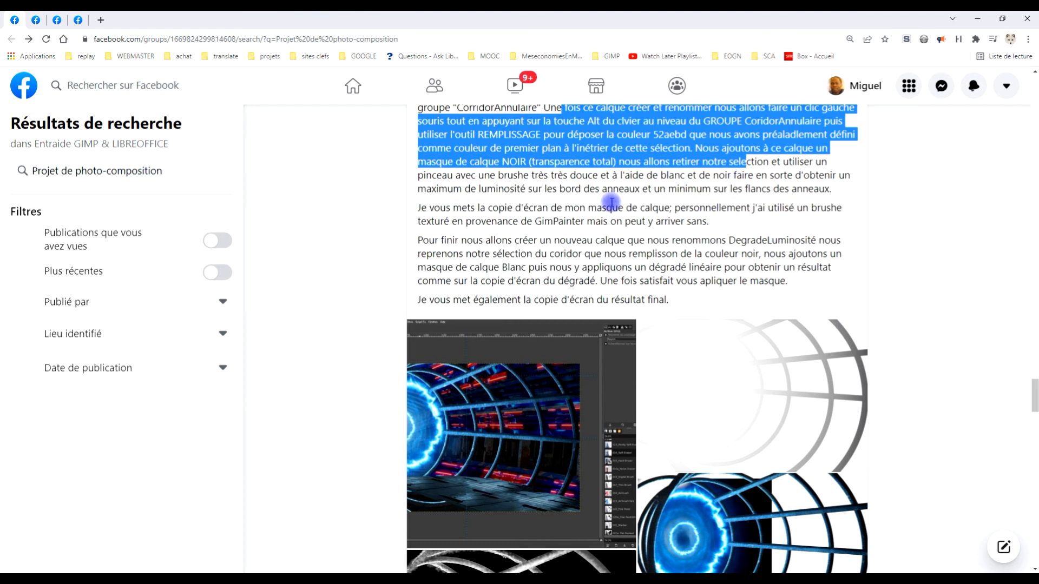
pyautogui.moveTo(607, 208); pyautogui.dragTo(773, 225)
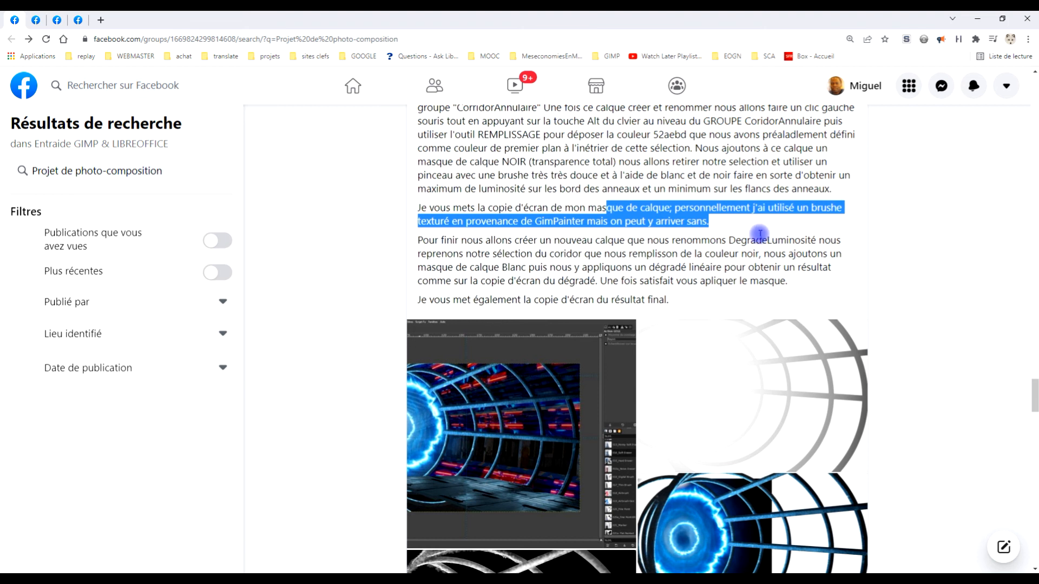
pyautogui.scroll(-1, 759, 233)
pyautogui.scroll(-3, 638, 292)
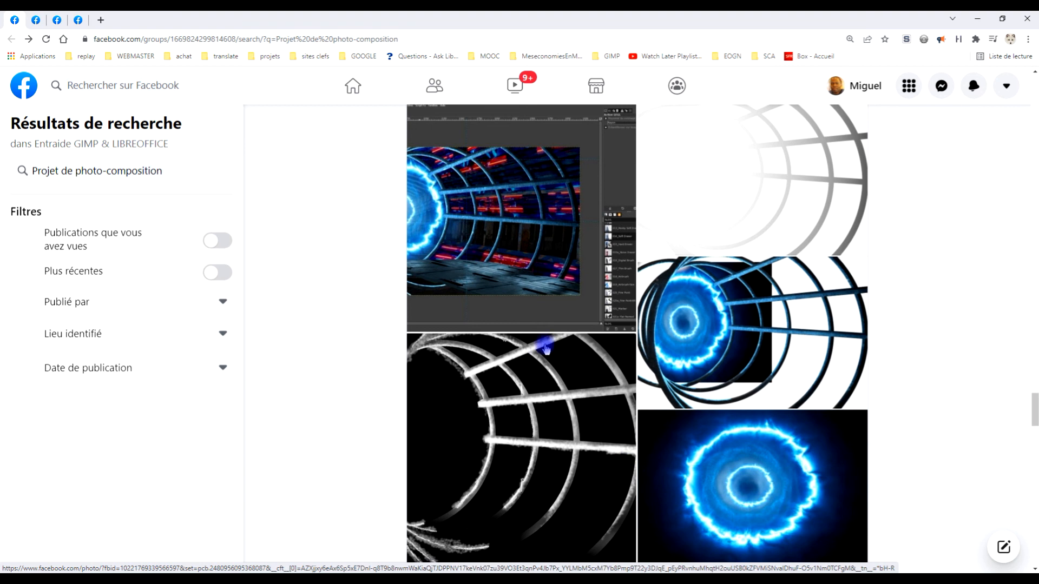
pyautogui.scroll(-1, 823, 407)
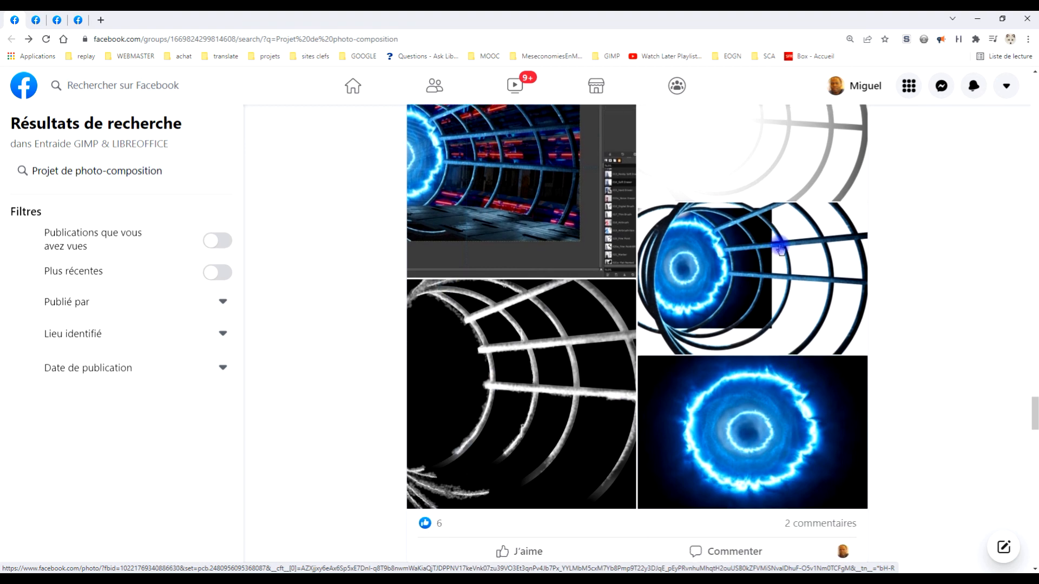
pyautogui.scroll(-10, 813, 274)
pyautogui.scroll(4, 764, 339)
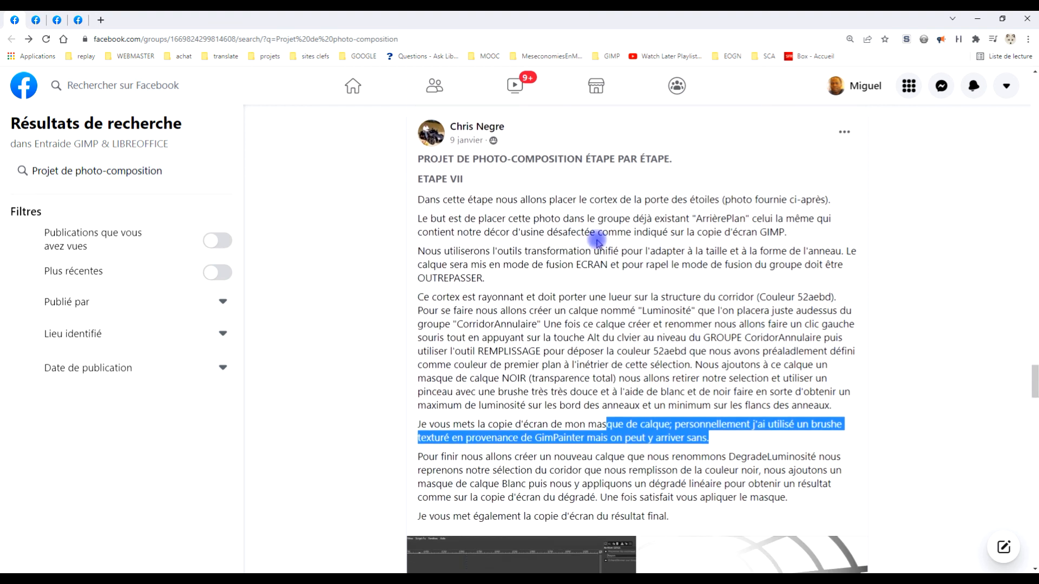
# Switch to the post about the Rambarde group and examine its reference images, viewing the GIMP composition screenshot full size before closing it.
pyautogui.click(60, 21)
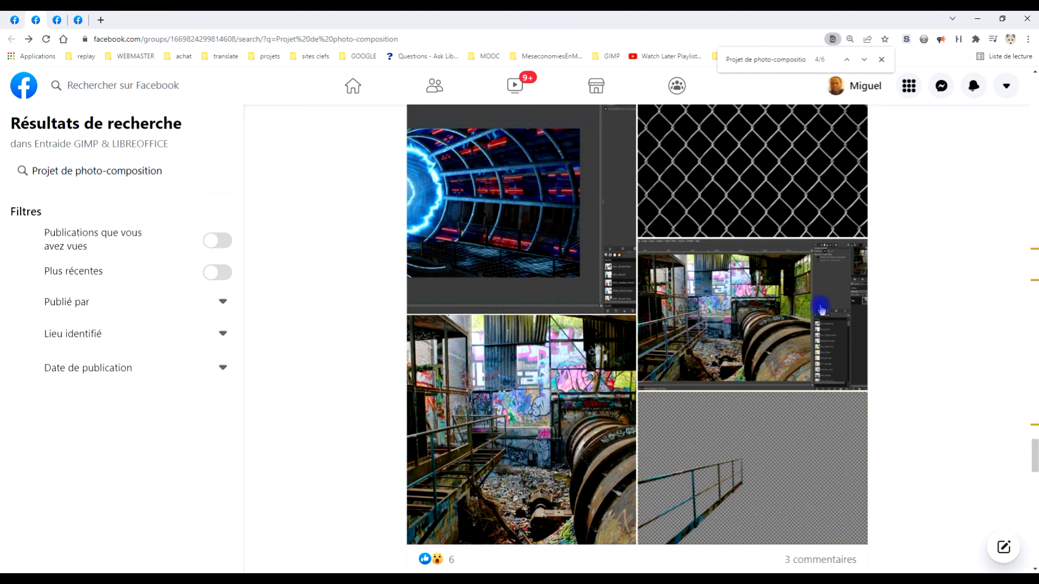
pyautogui.scroll(-2, 818, 292)
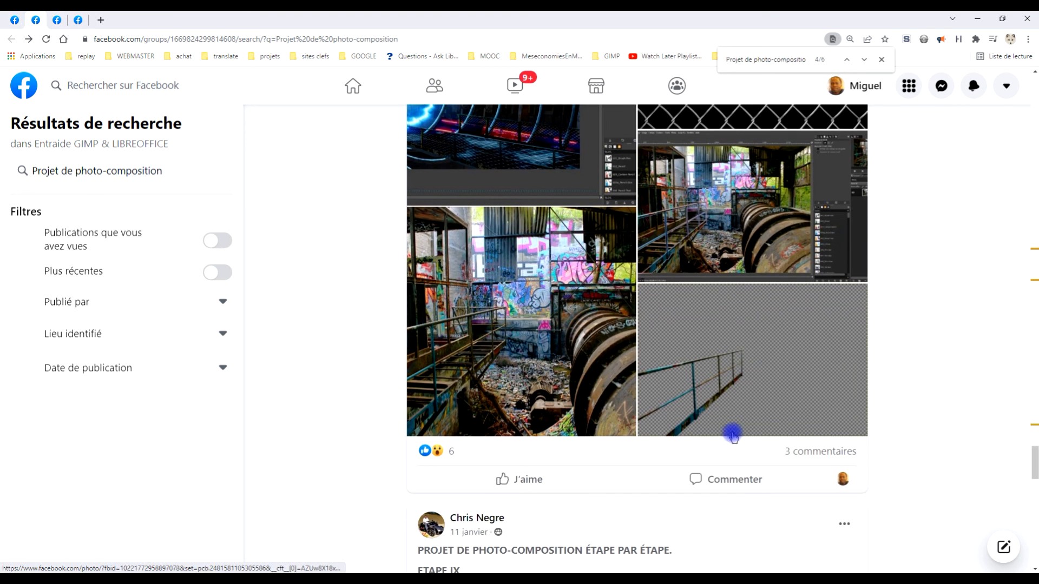
pyautogui.scroll(1, 732, 435)
pyautogui.scroll(1, 721, 302)
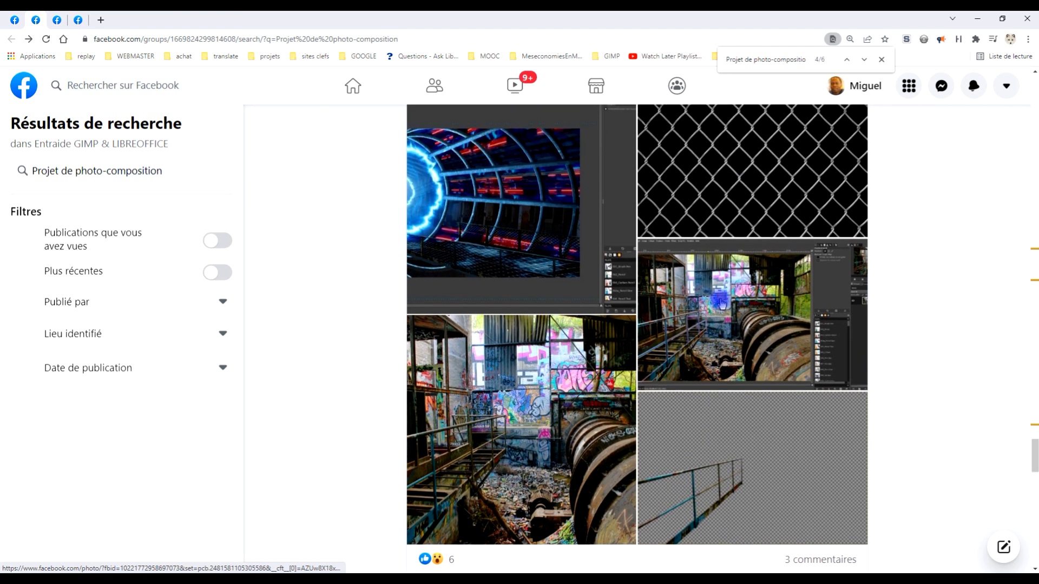
pyautogui.scroll(2, 569, 352)
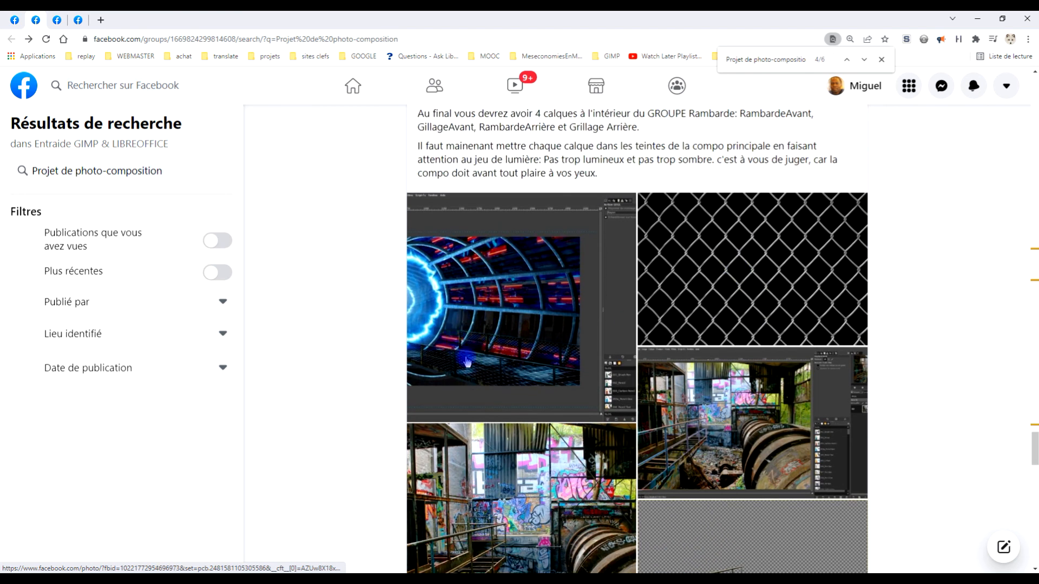
pyautogui.click(490, 358)
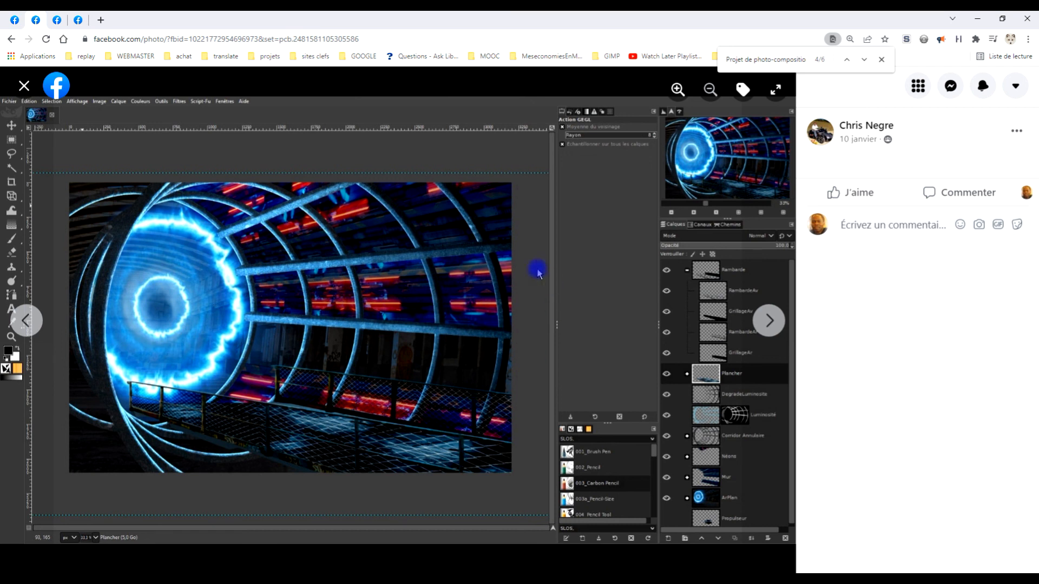
pyautogui.click(25, 86)
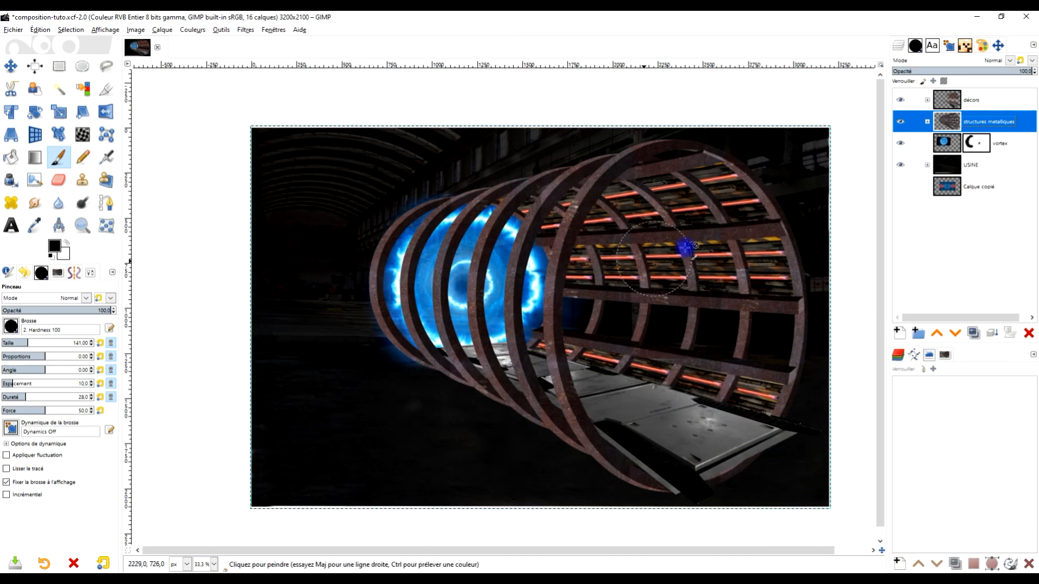
# Return to GIMP and zoom in to frame the whole composition with the Zoom tool.
pyautogui.click(53, 70)
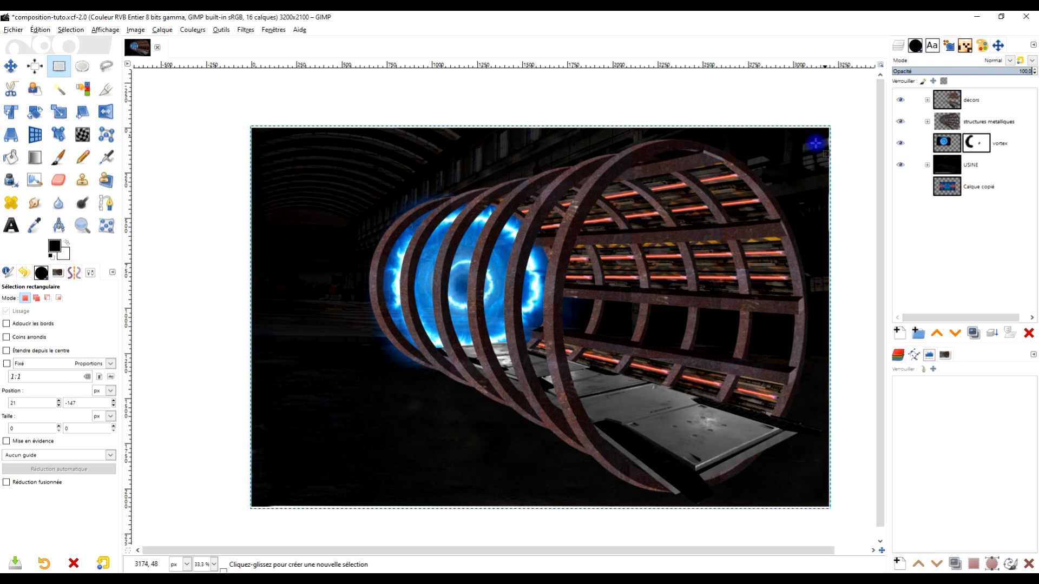
pyautogui.click(82, 225)
pyautogui.moveTo(241, 120); pyautogui.dragTo(839, 517)
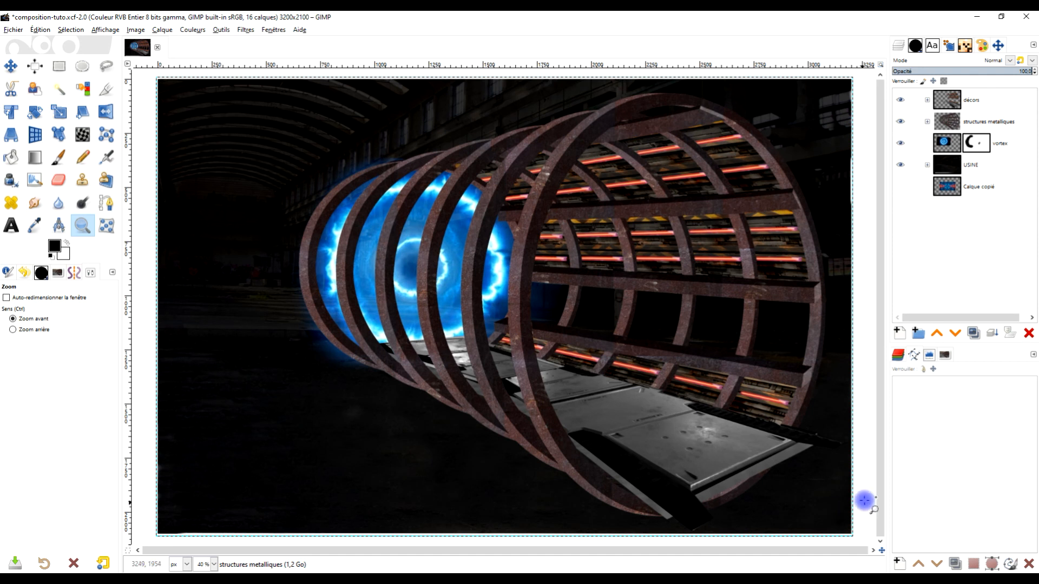